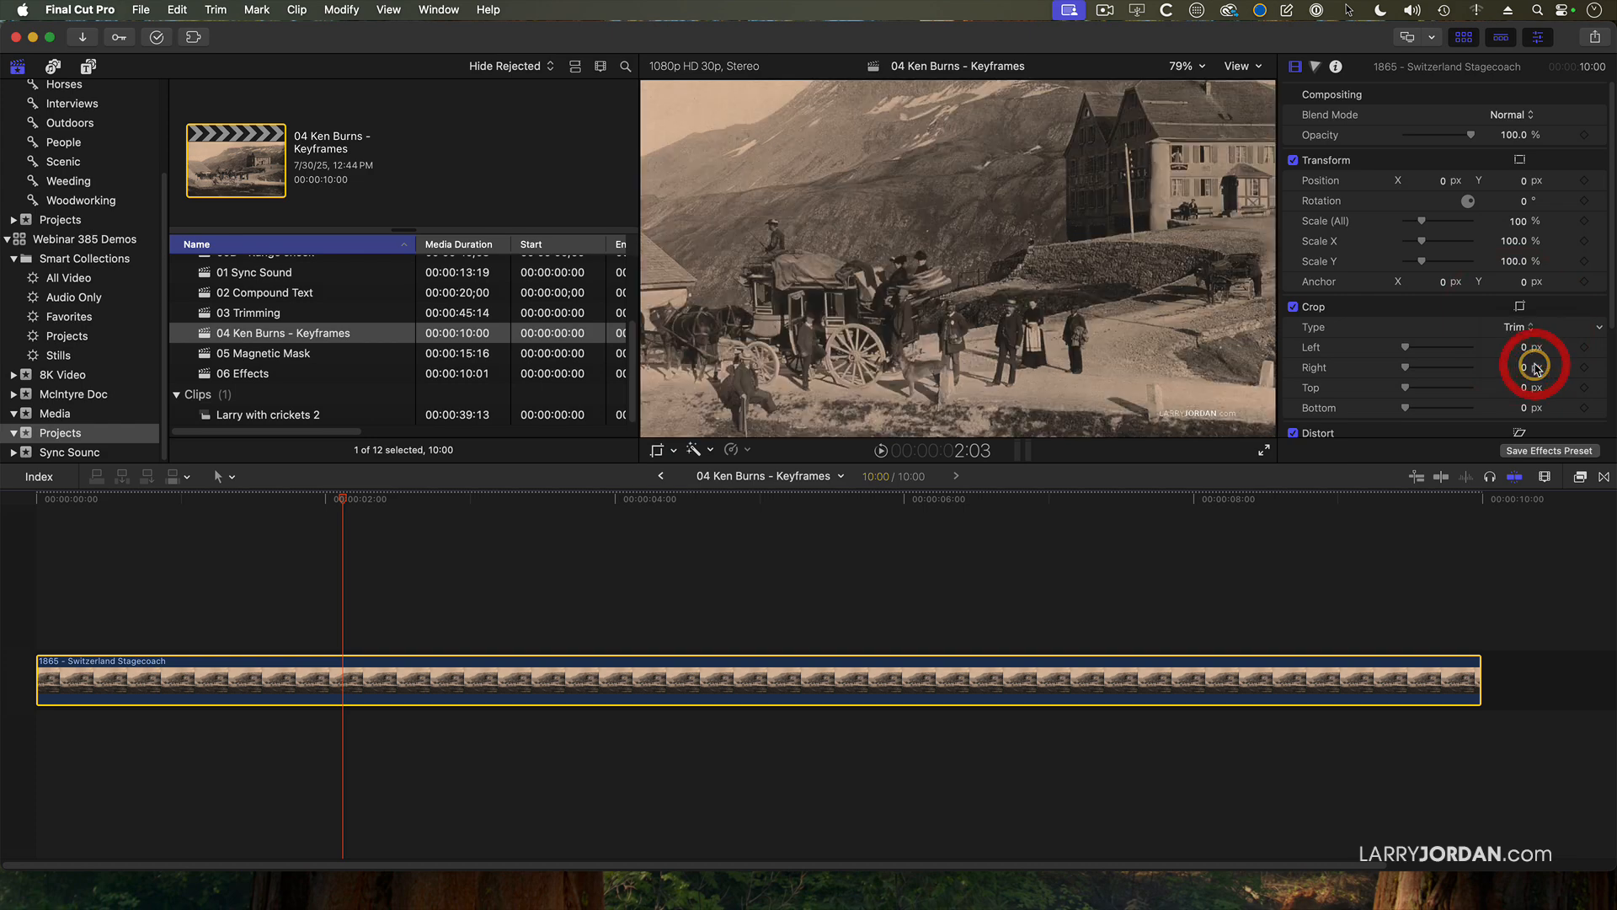
Show the Ken Burns crop frames for the stagecoach still and set its Spatial Conform type to Fit.
click(659, 451)
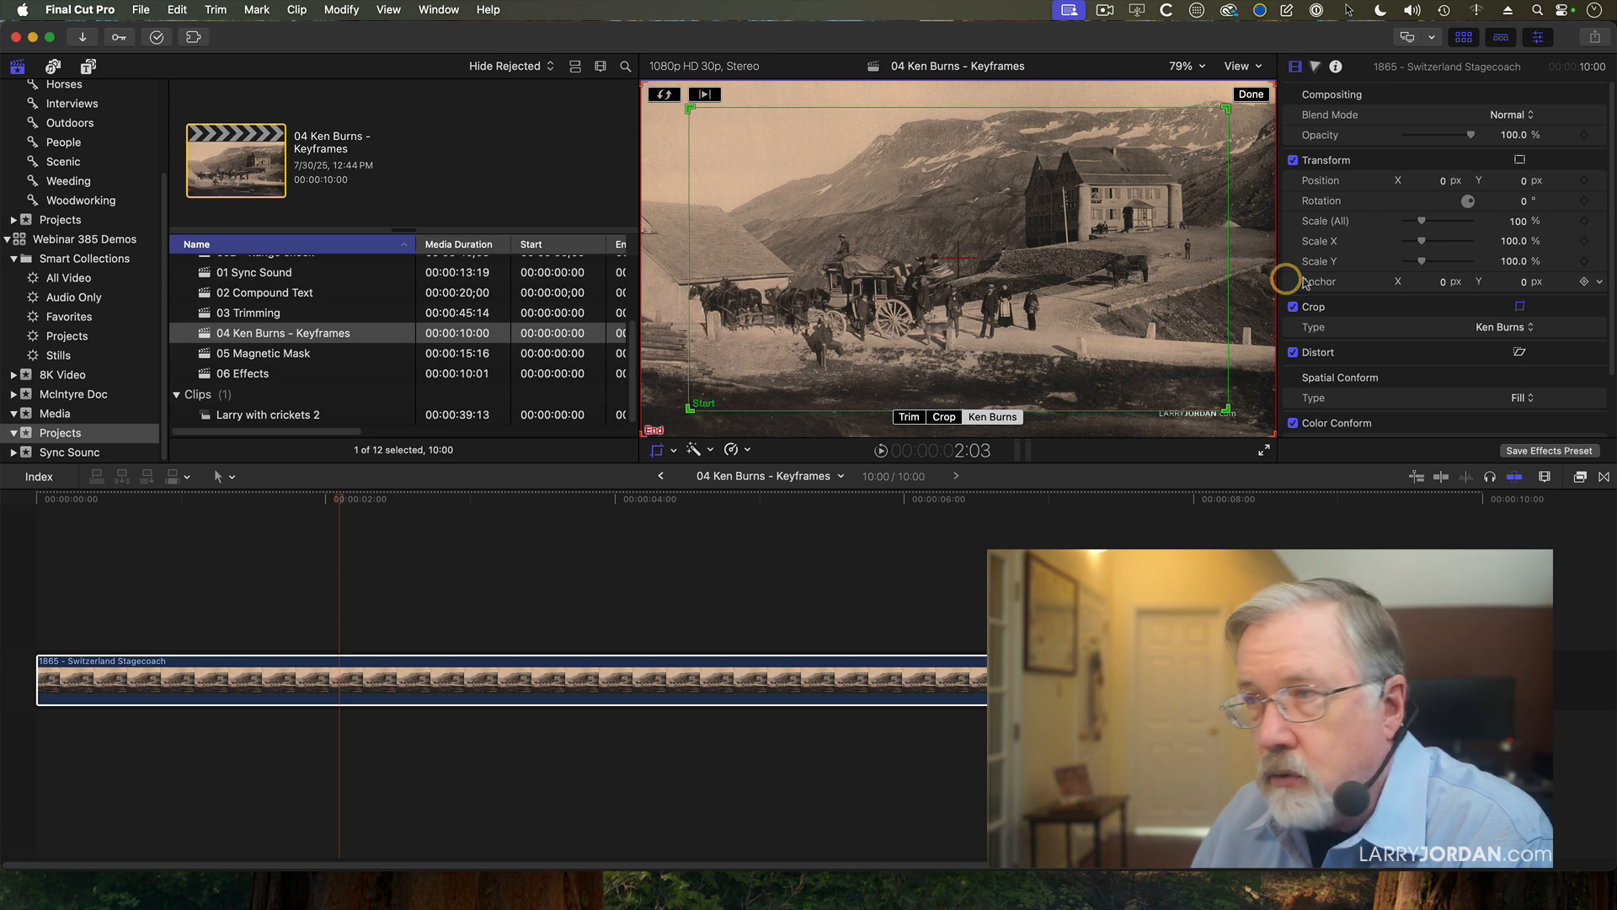
click(1517, 399)
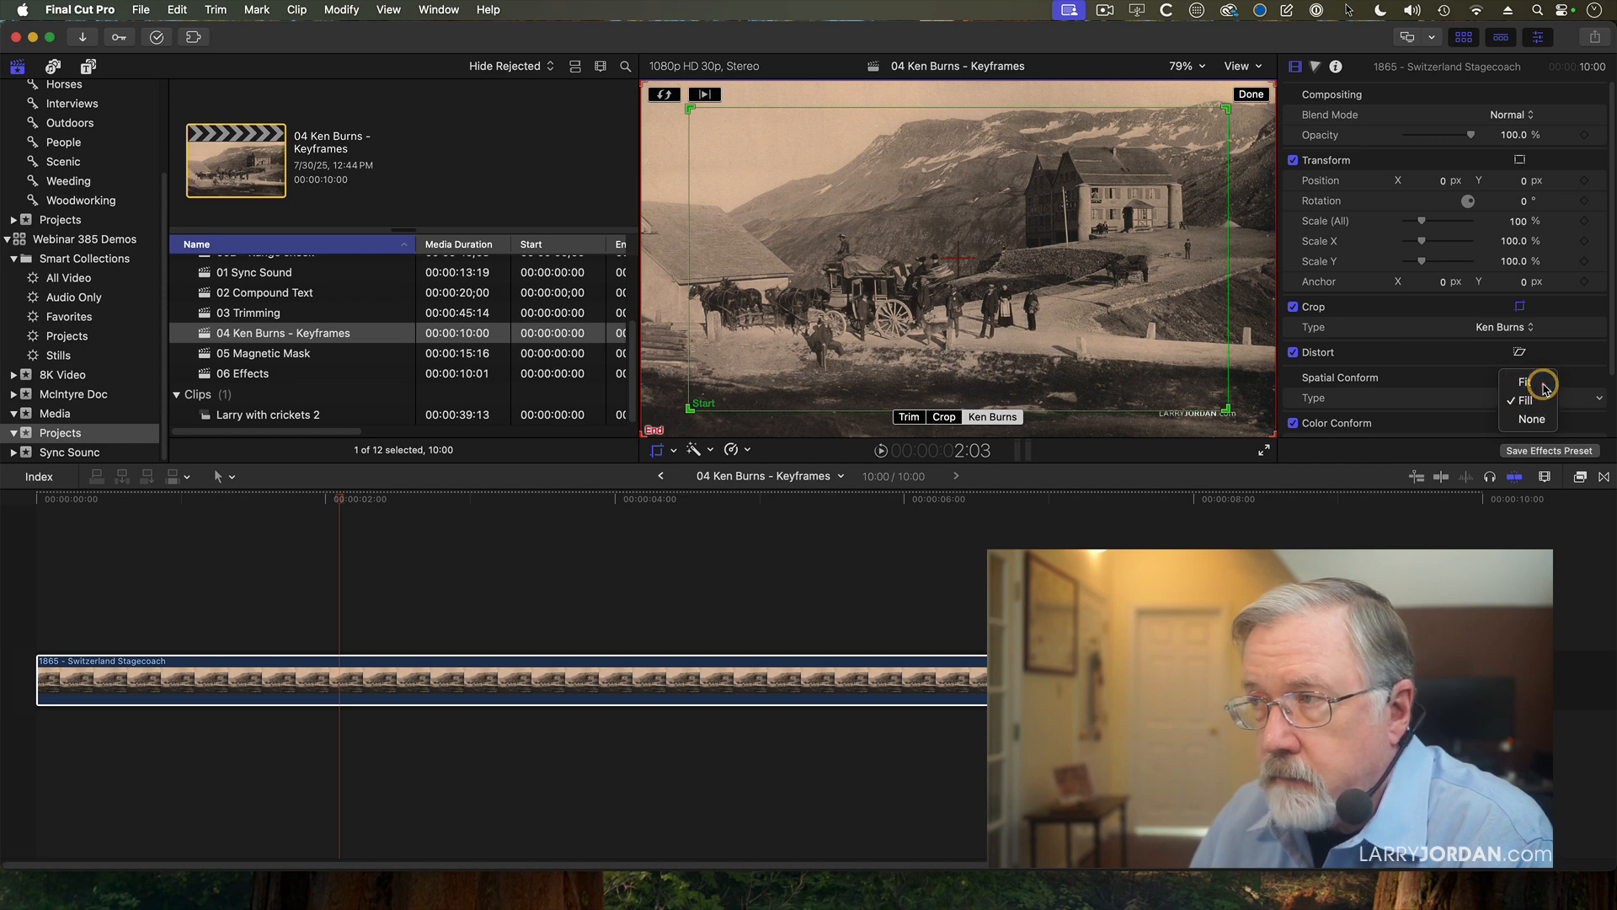
click(1537, 382)
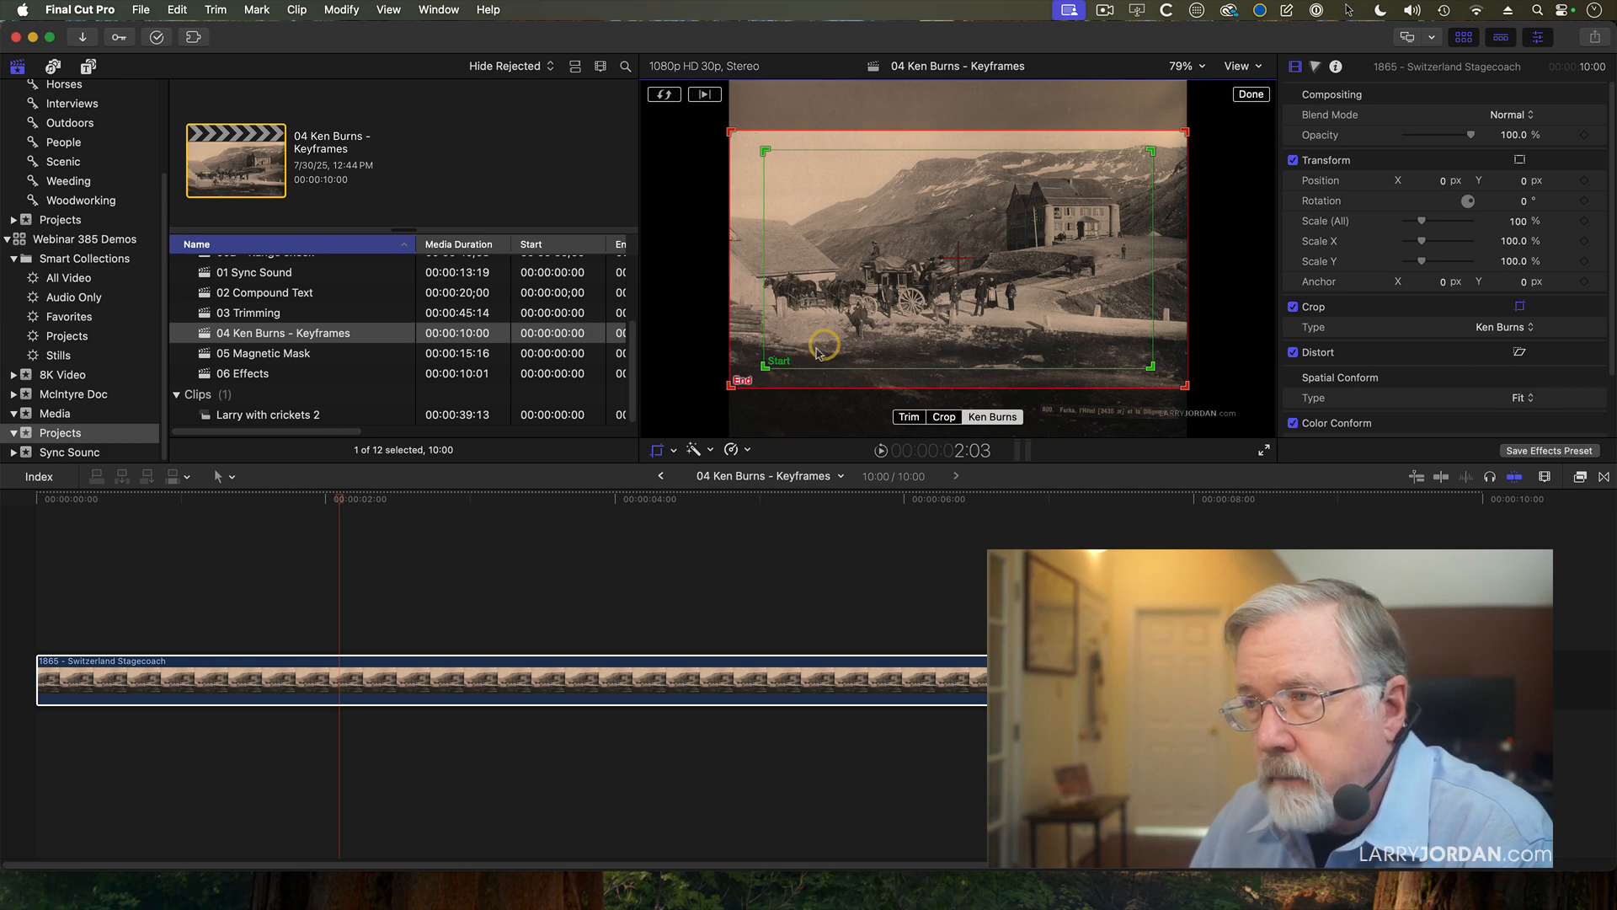
Set the viewer magnification to 50% so there is room around the whole image.
click(1176, 68)
click(1183, 163)
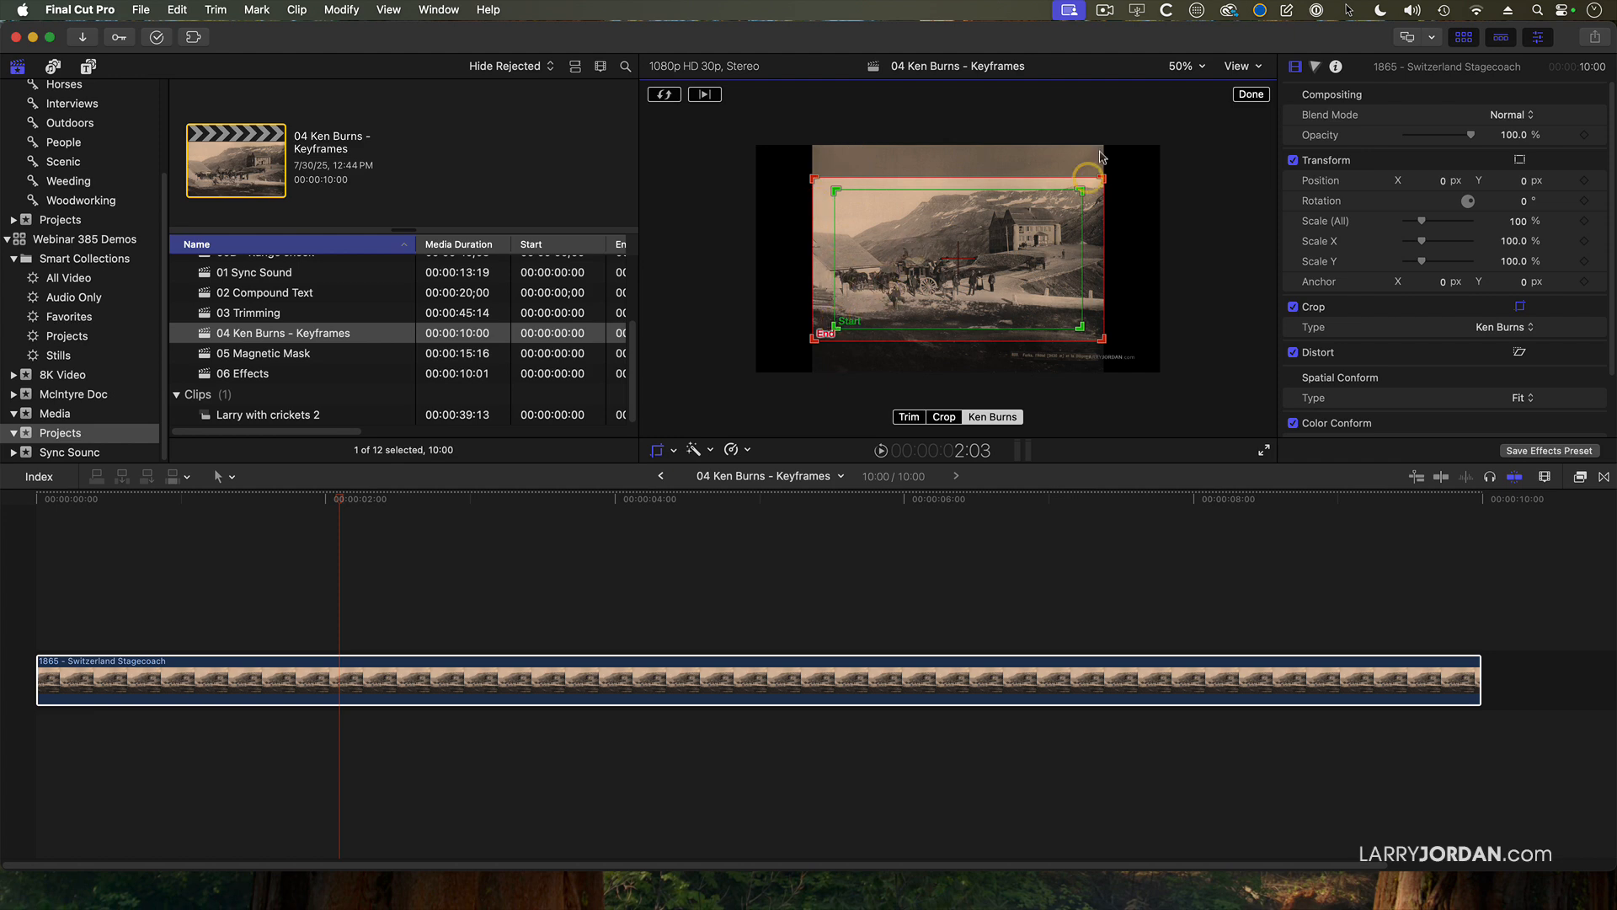
key(shift+z)
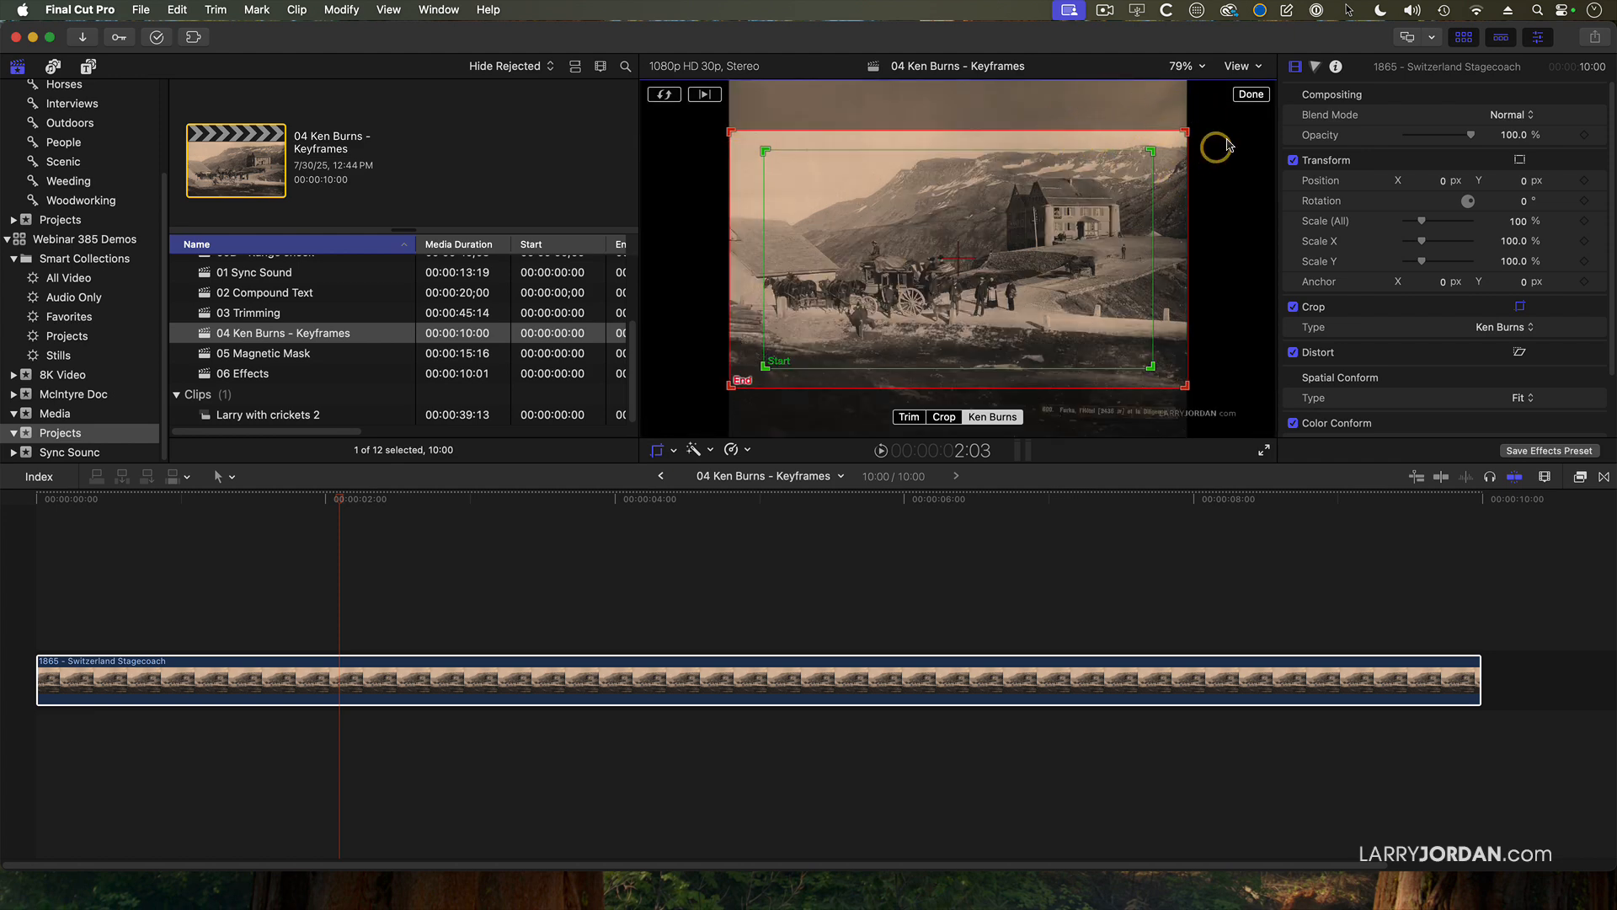
click(1183, 65)
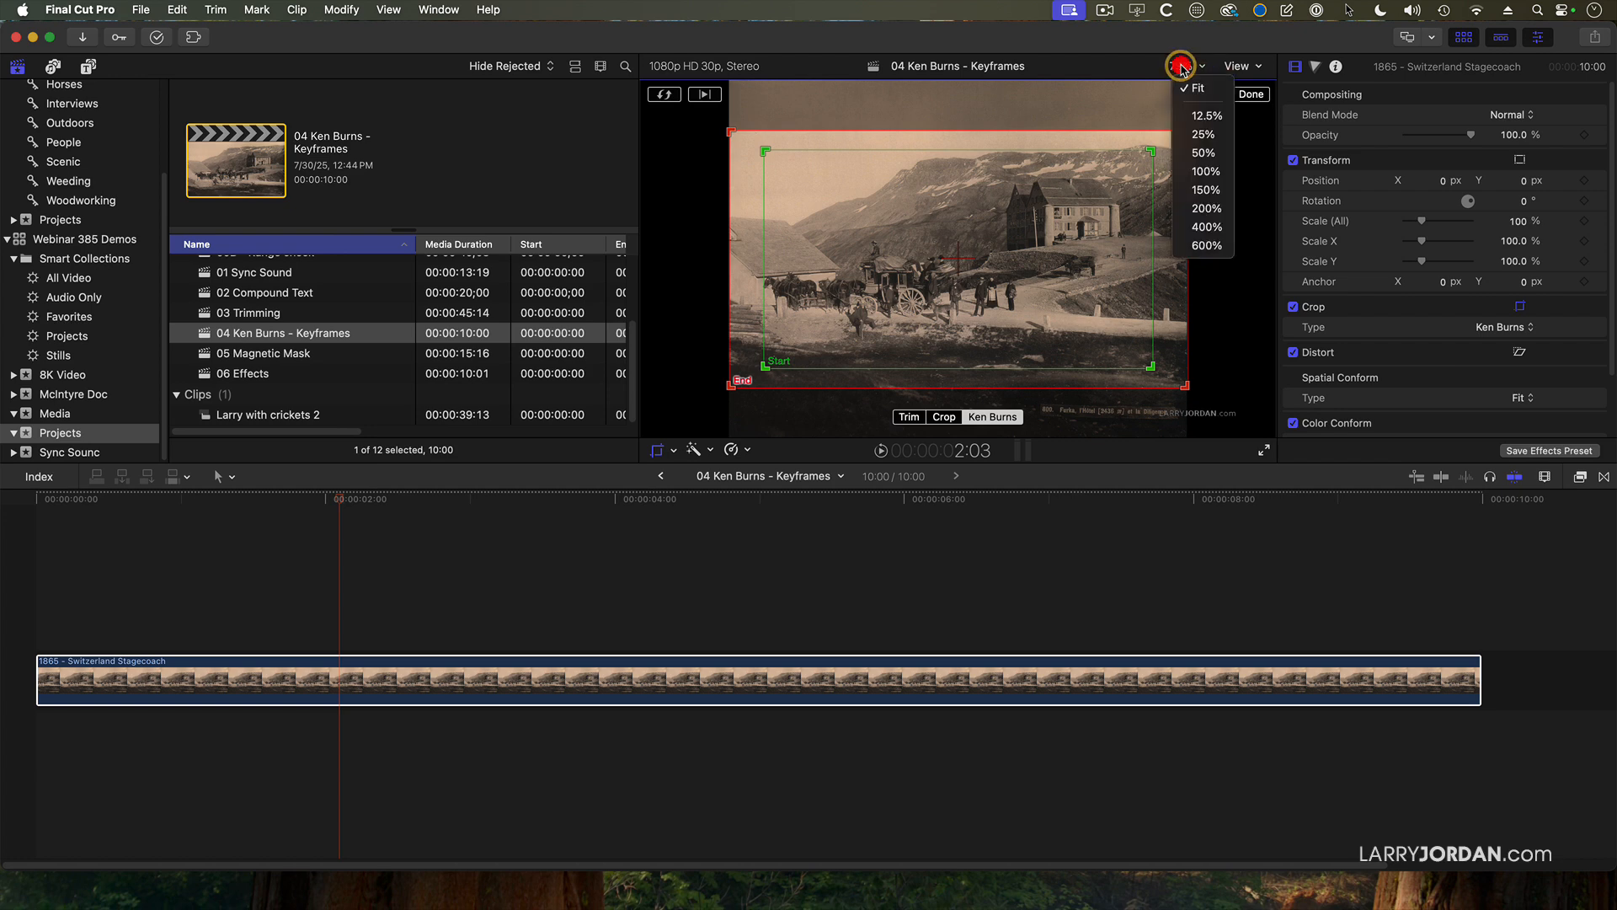
click(1184, 152)
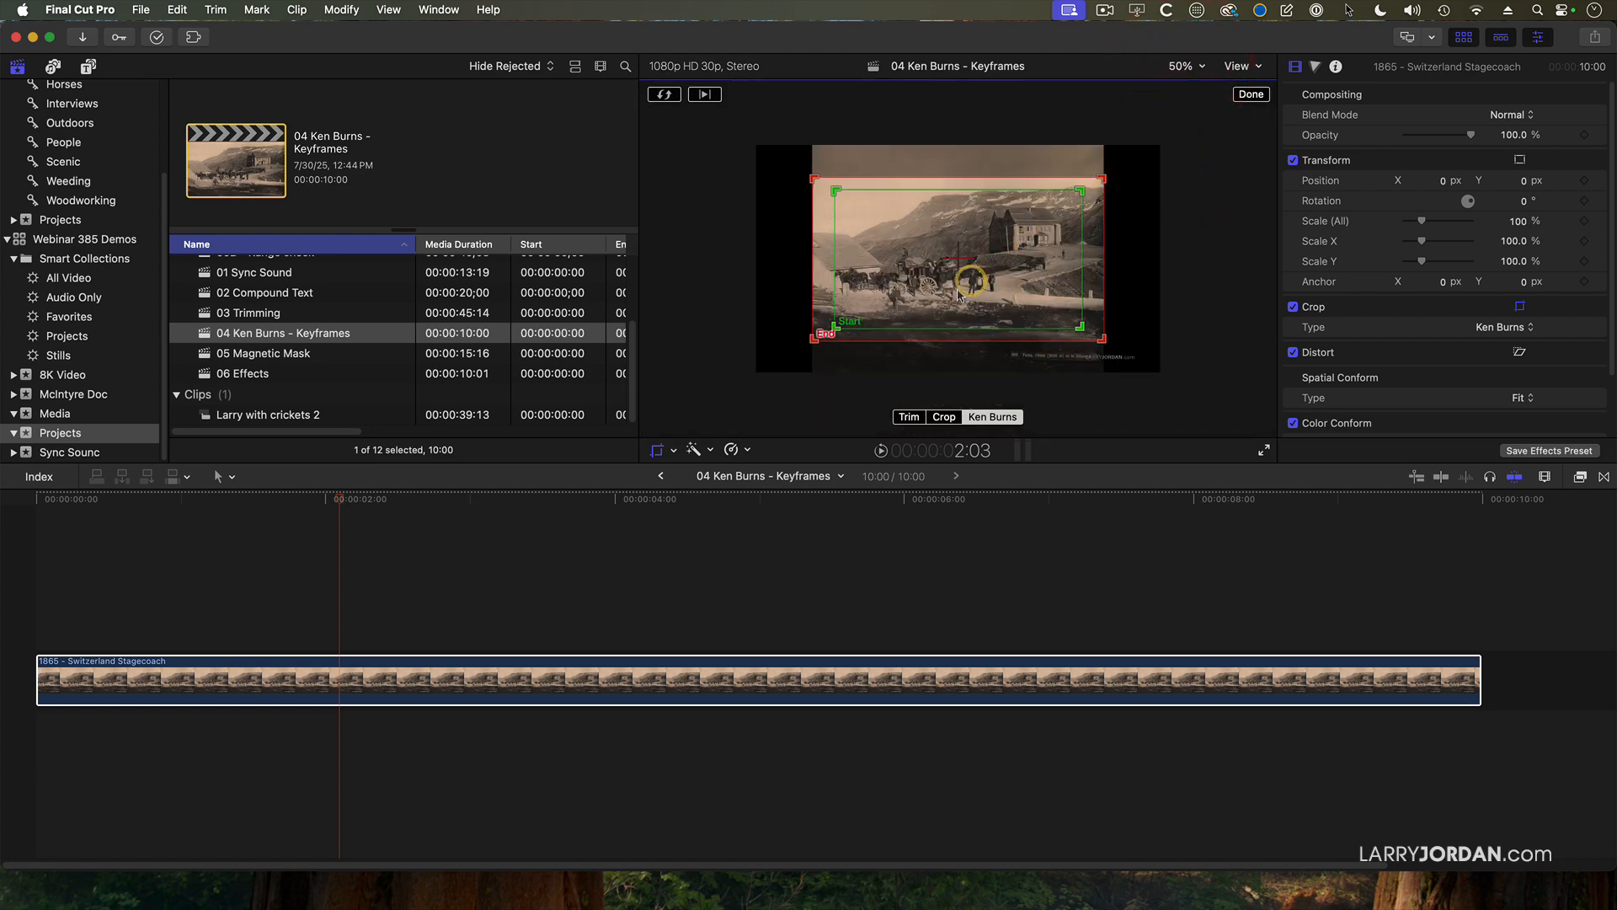
Frame the Ken Burns start tightly on the hotel building and the end on the stagecoach and horses.
drag(839, 323, 980, 254)
drag(1015, 240, 1016, 236)
drag(1101, 177, 1025, 259)
mouse_move(917, 303)
mouse_down()
mouse_move(936, 285)
mouse_move(995, 319)
mouse_move(941, 289)
mouse_up()
drag(836, 228, 836, 229)
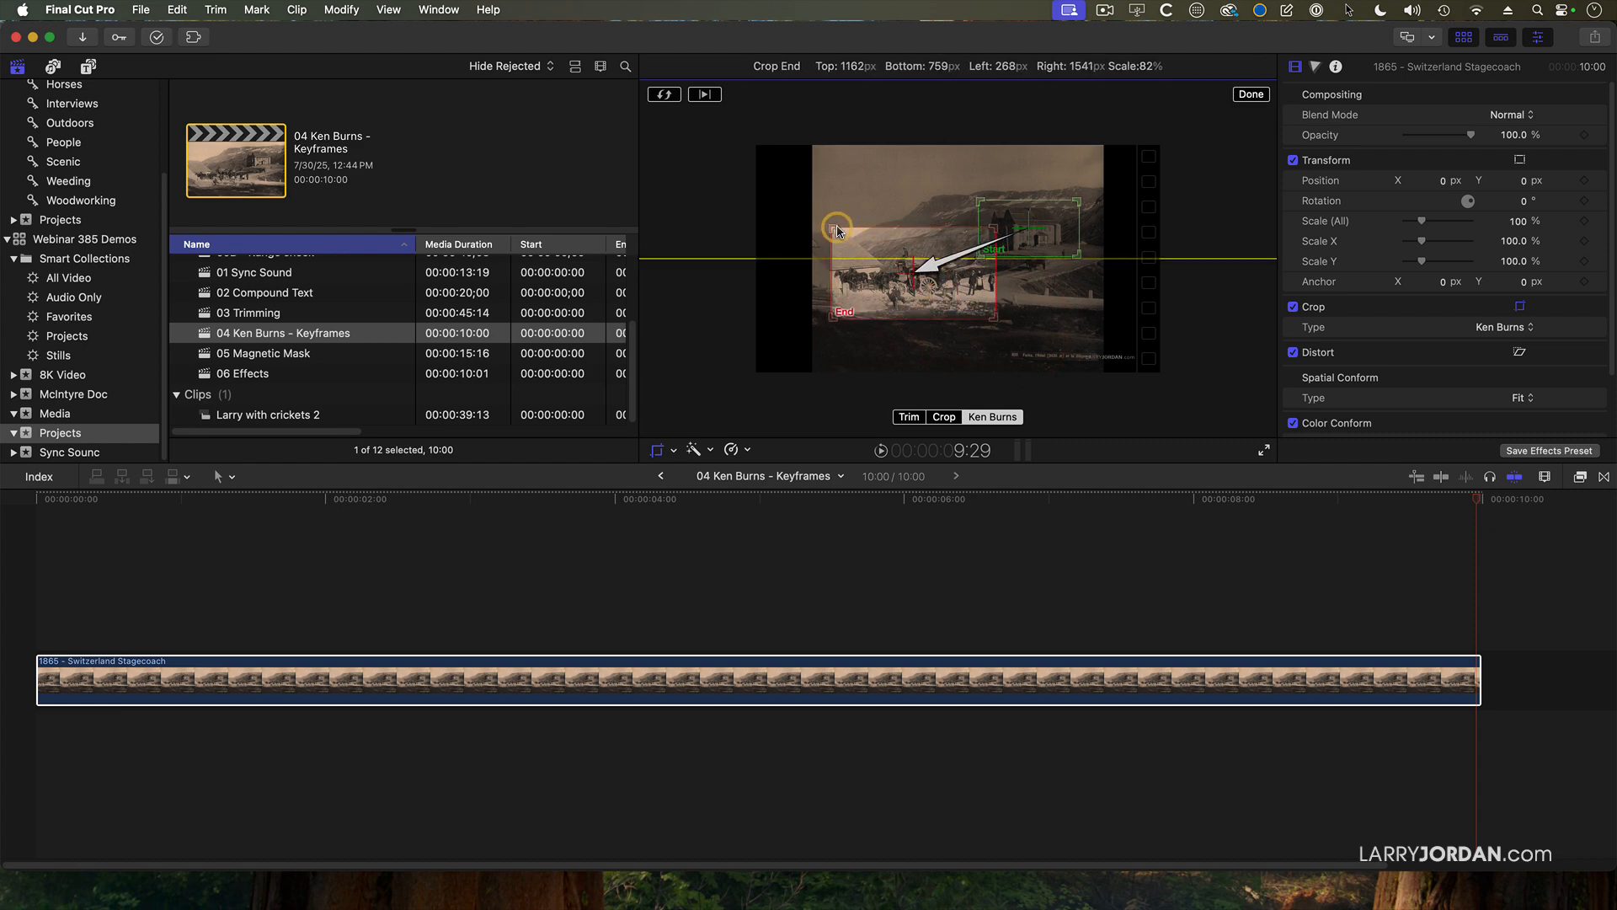
click(986, 323)
drag(992, 320, 961, 277)
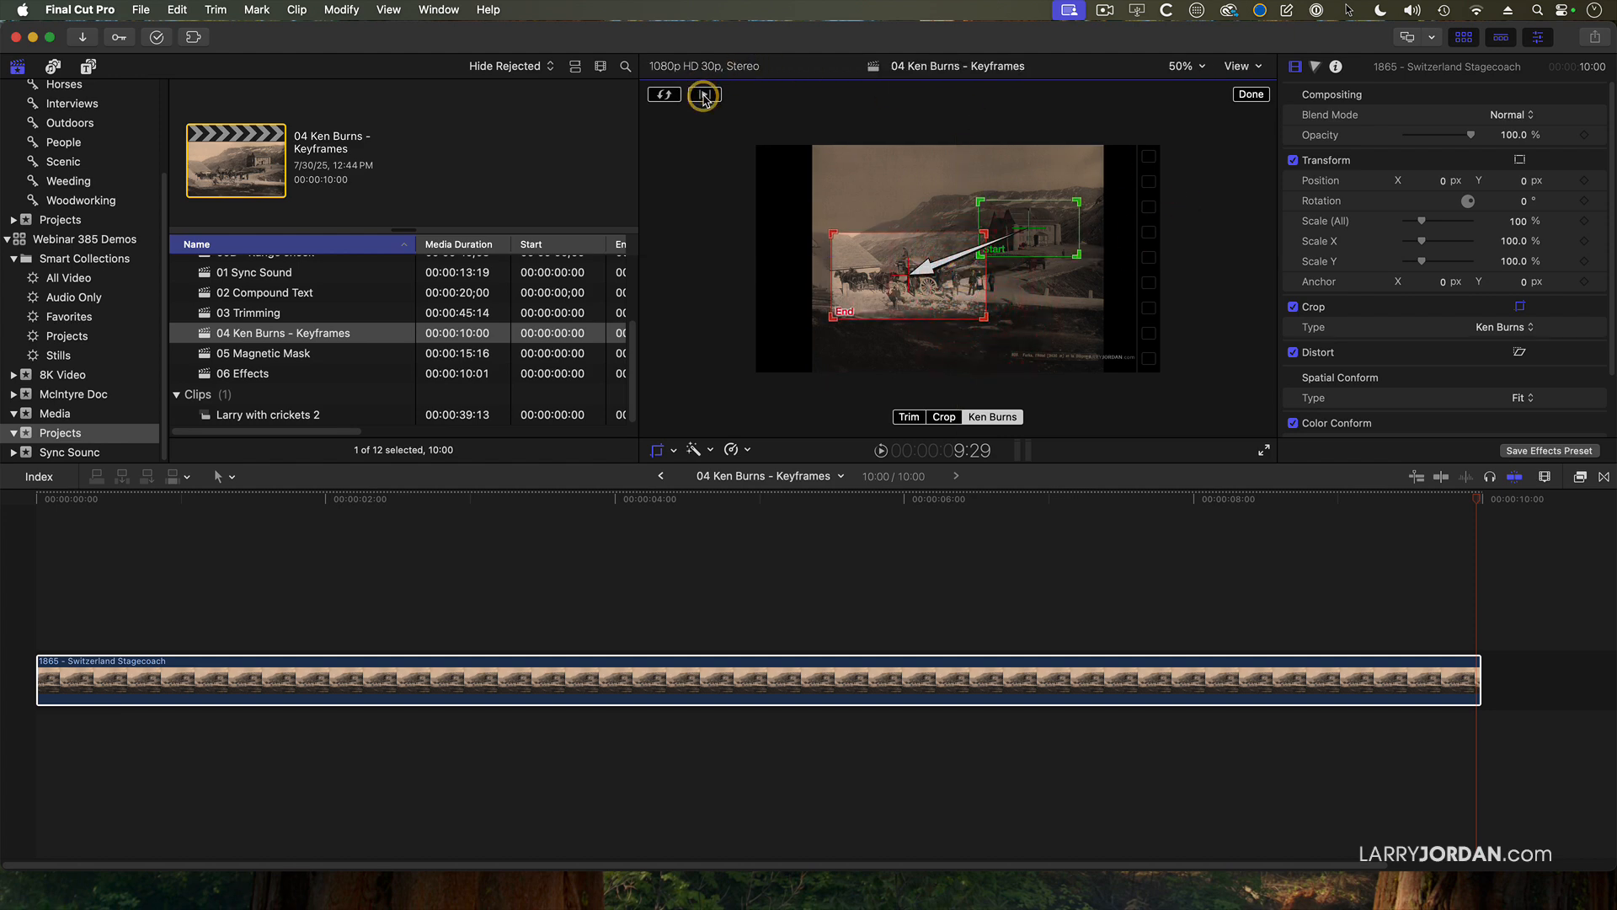
Swap the Ken Burns start and end frames, swap them back, and preview the move.
click(664, 98)
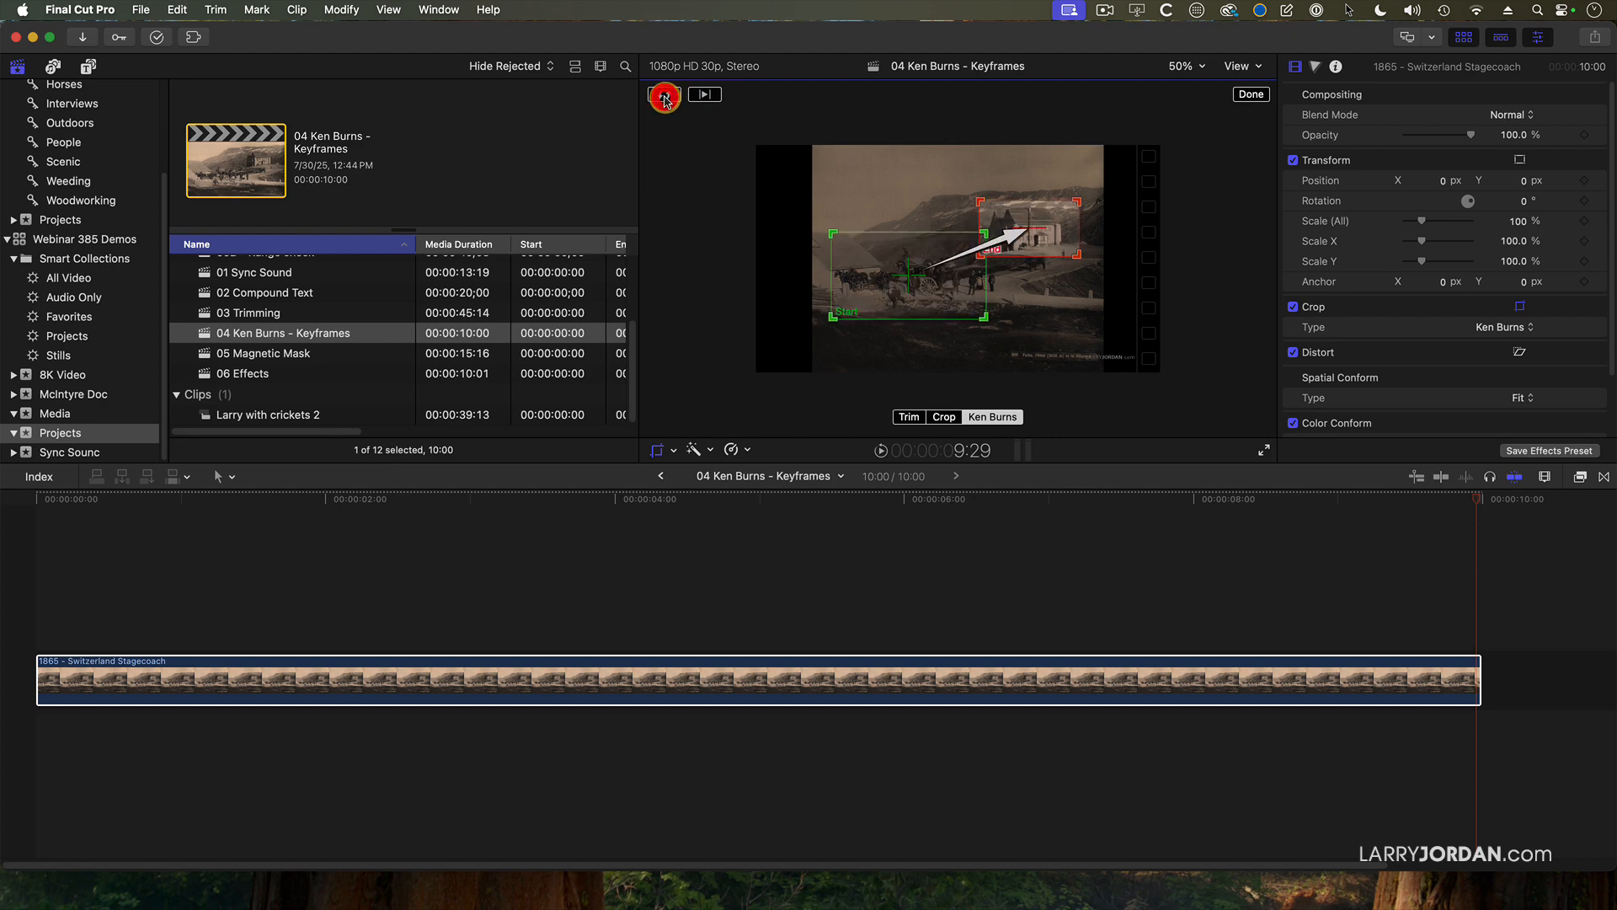
click(665, 97)
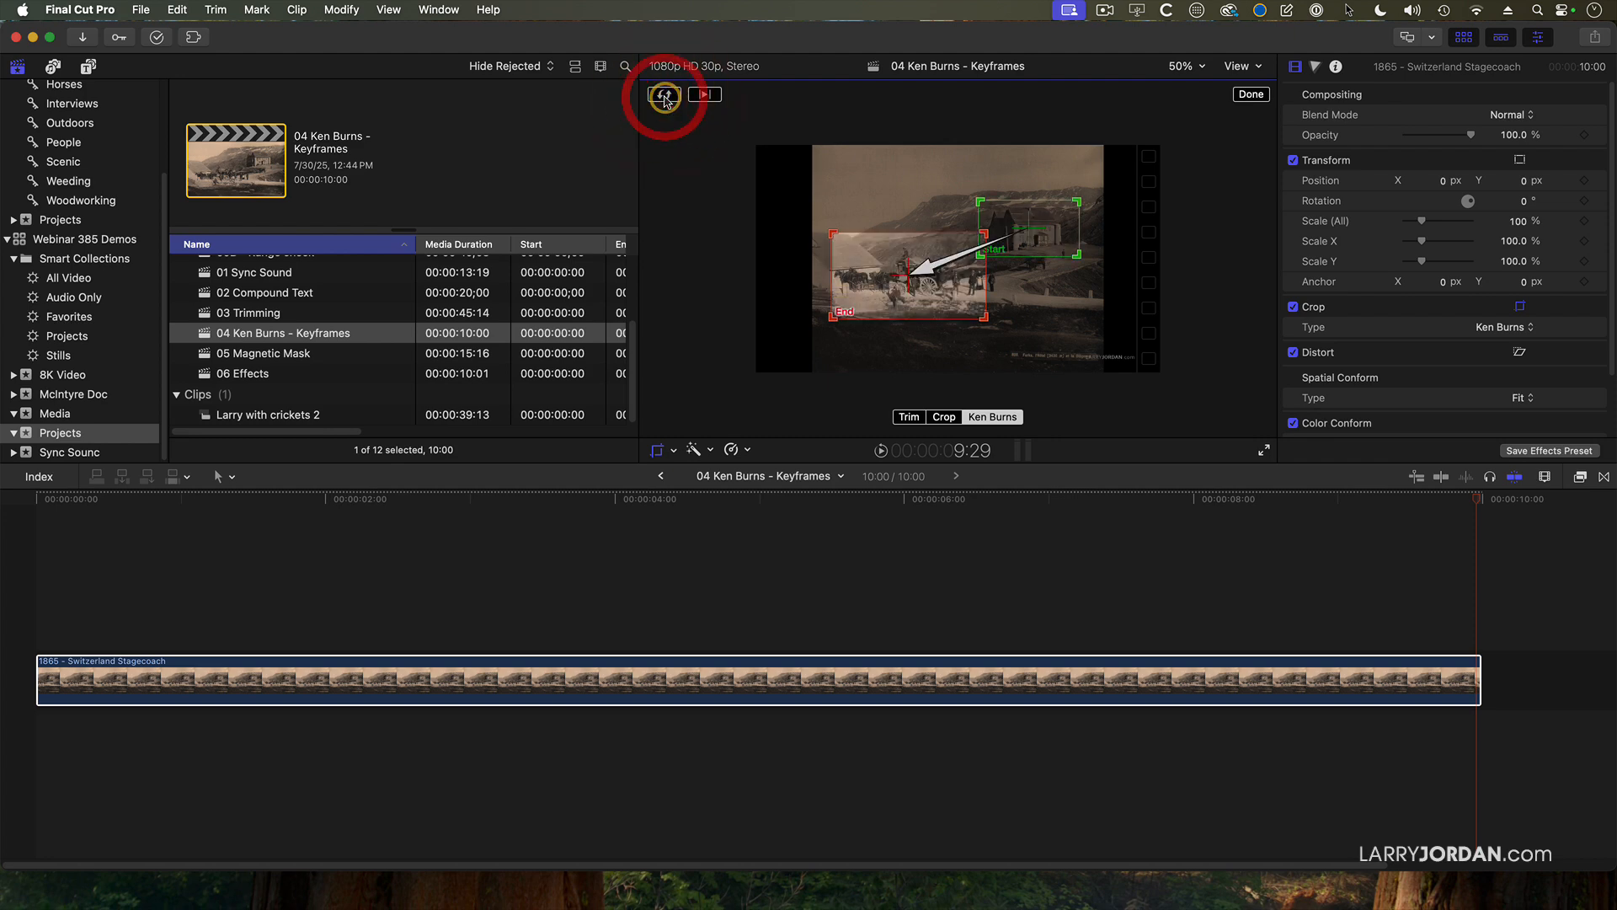
click(705, 95)
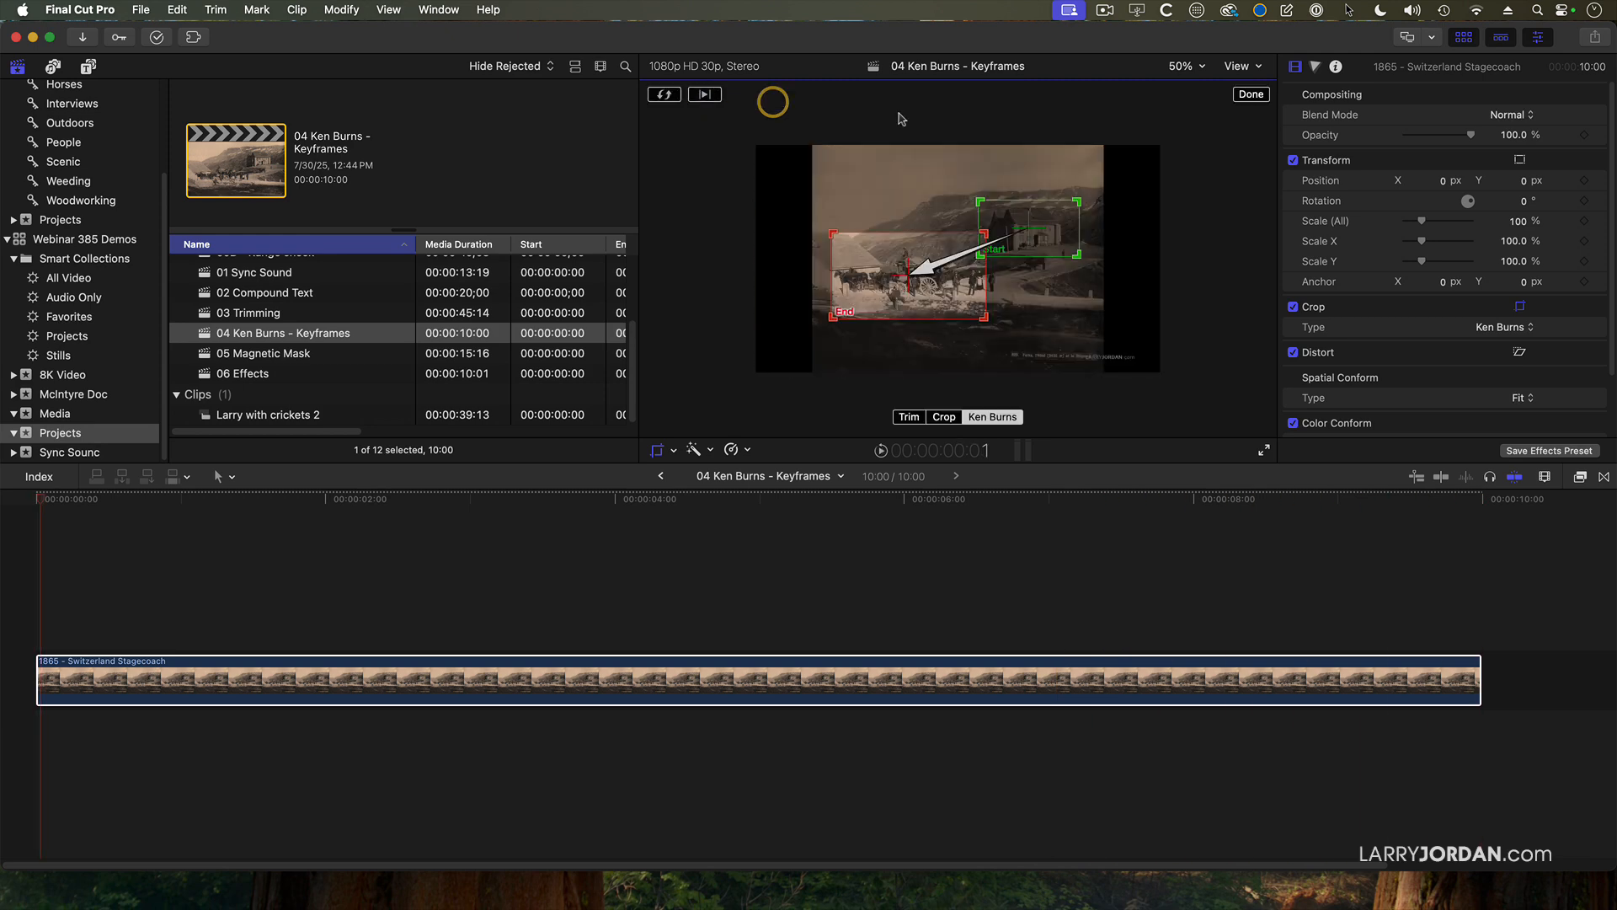
Rotate the still by -1.0° to level it and preview the Ken Burns move again.
click(1527, 202)
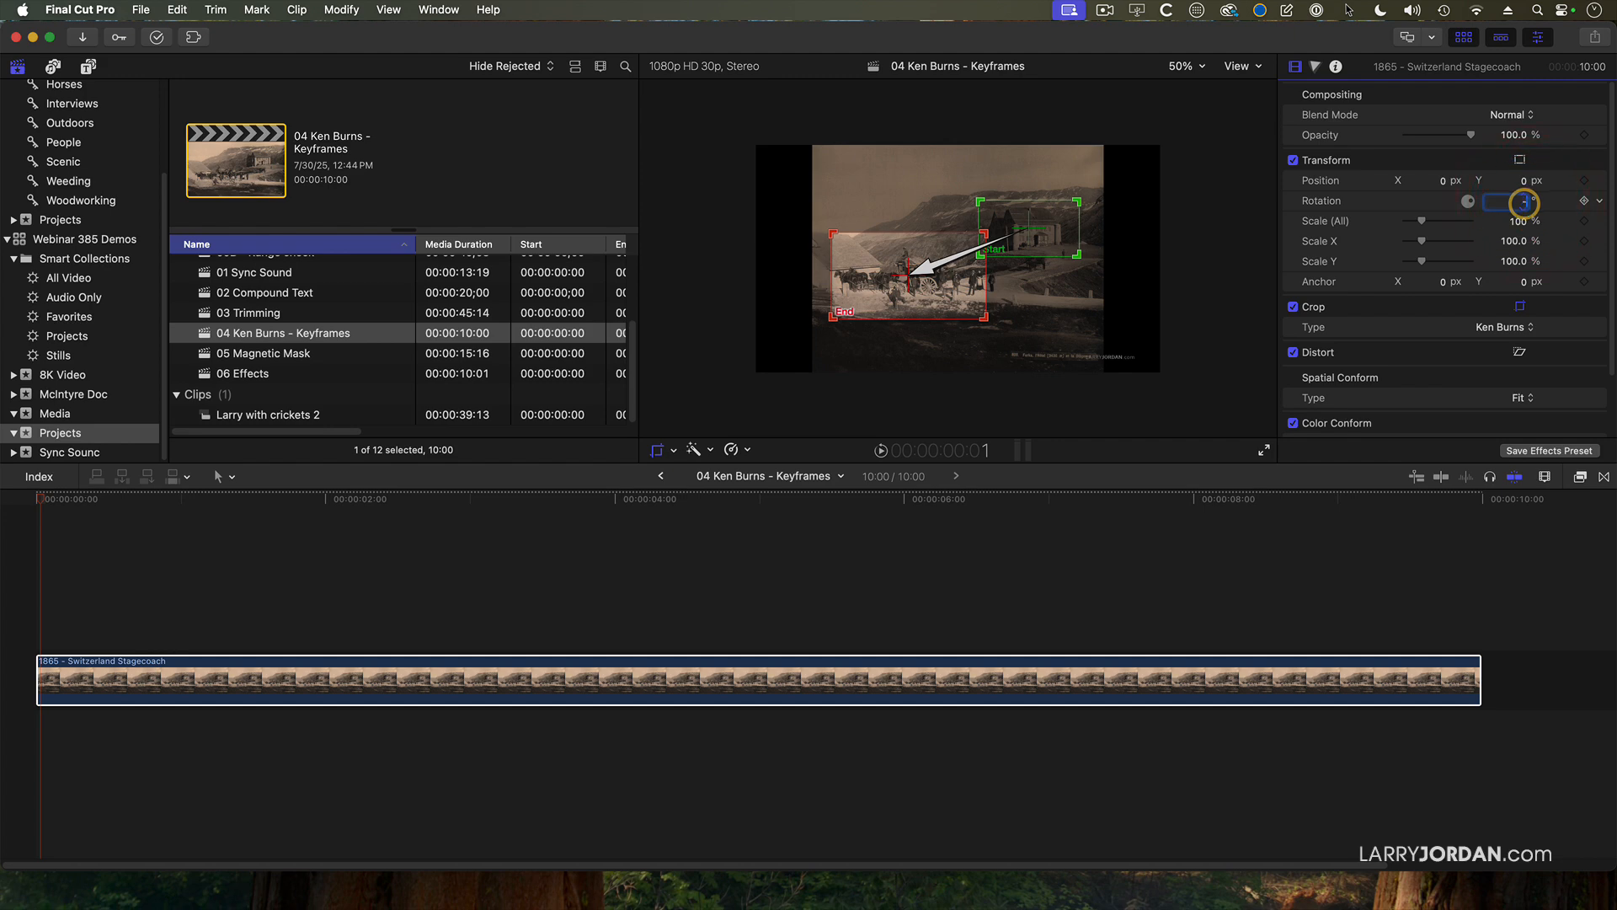
text(-1)
key(Return)
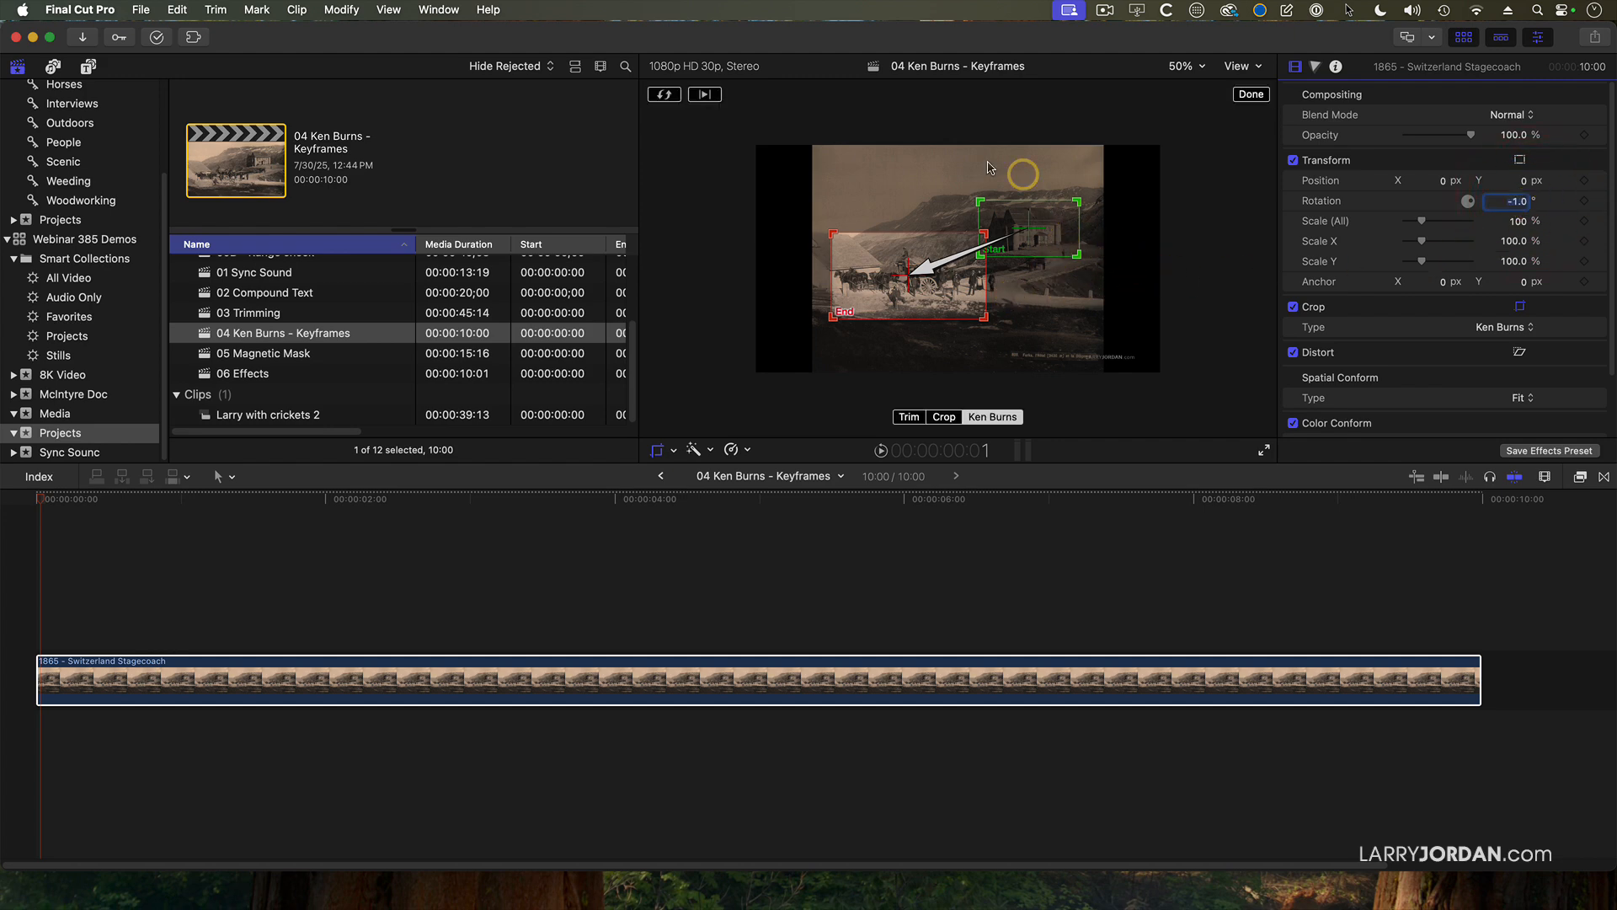
click(704, 94)
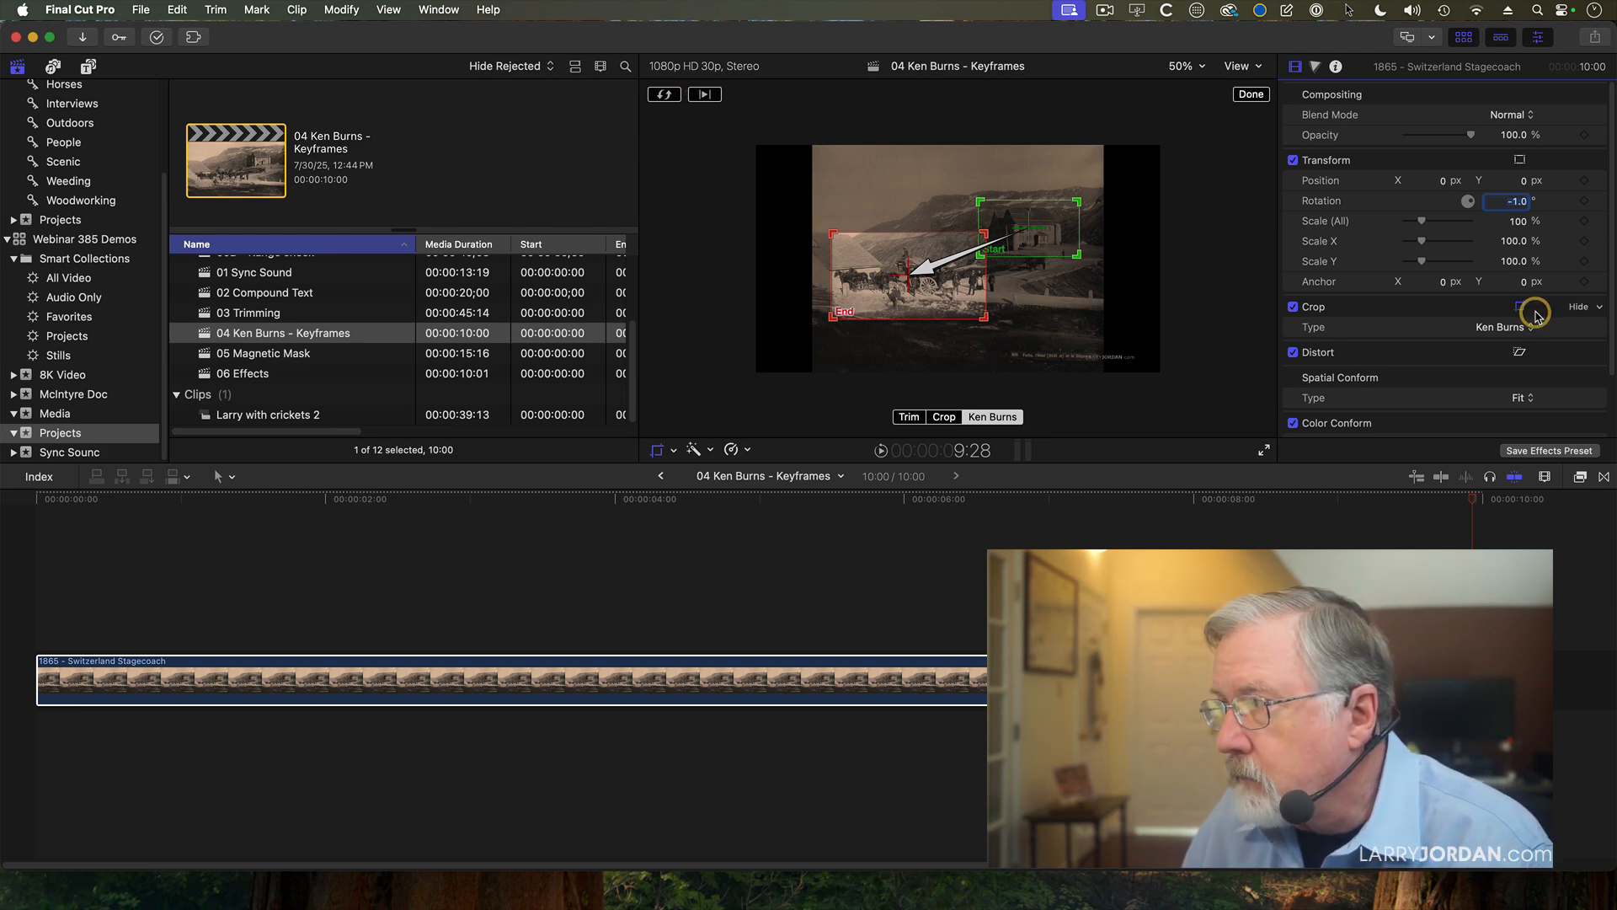
Reset the still's Crop settings to remove the Ken Burns effect.
click(1599, 308)
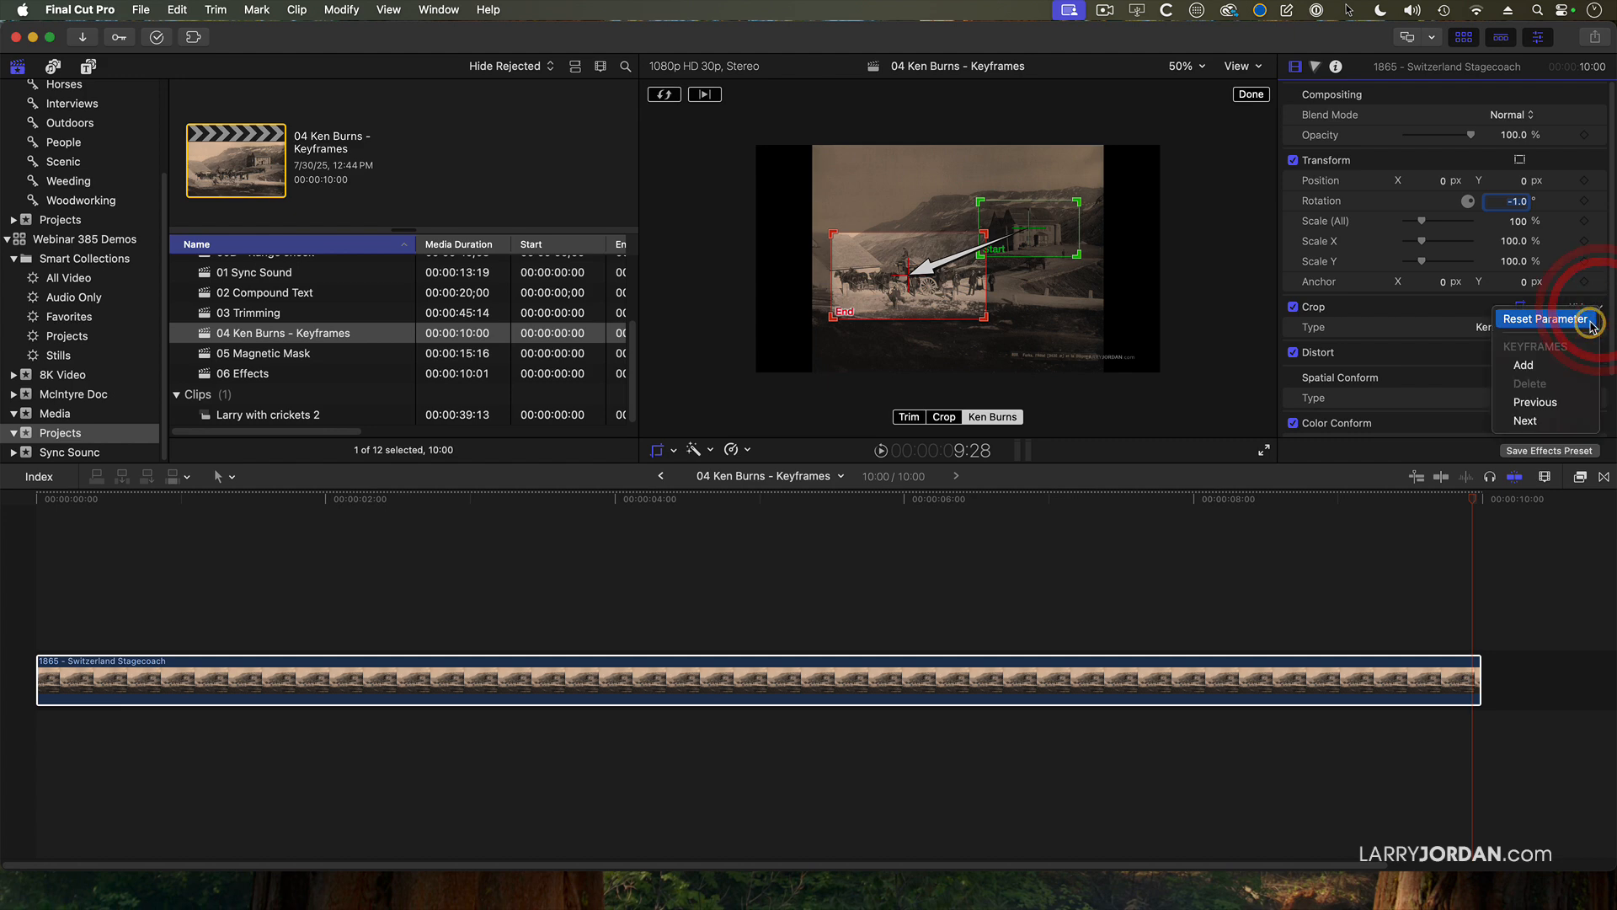
click(1596, 318)
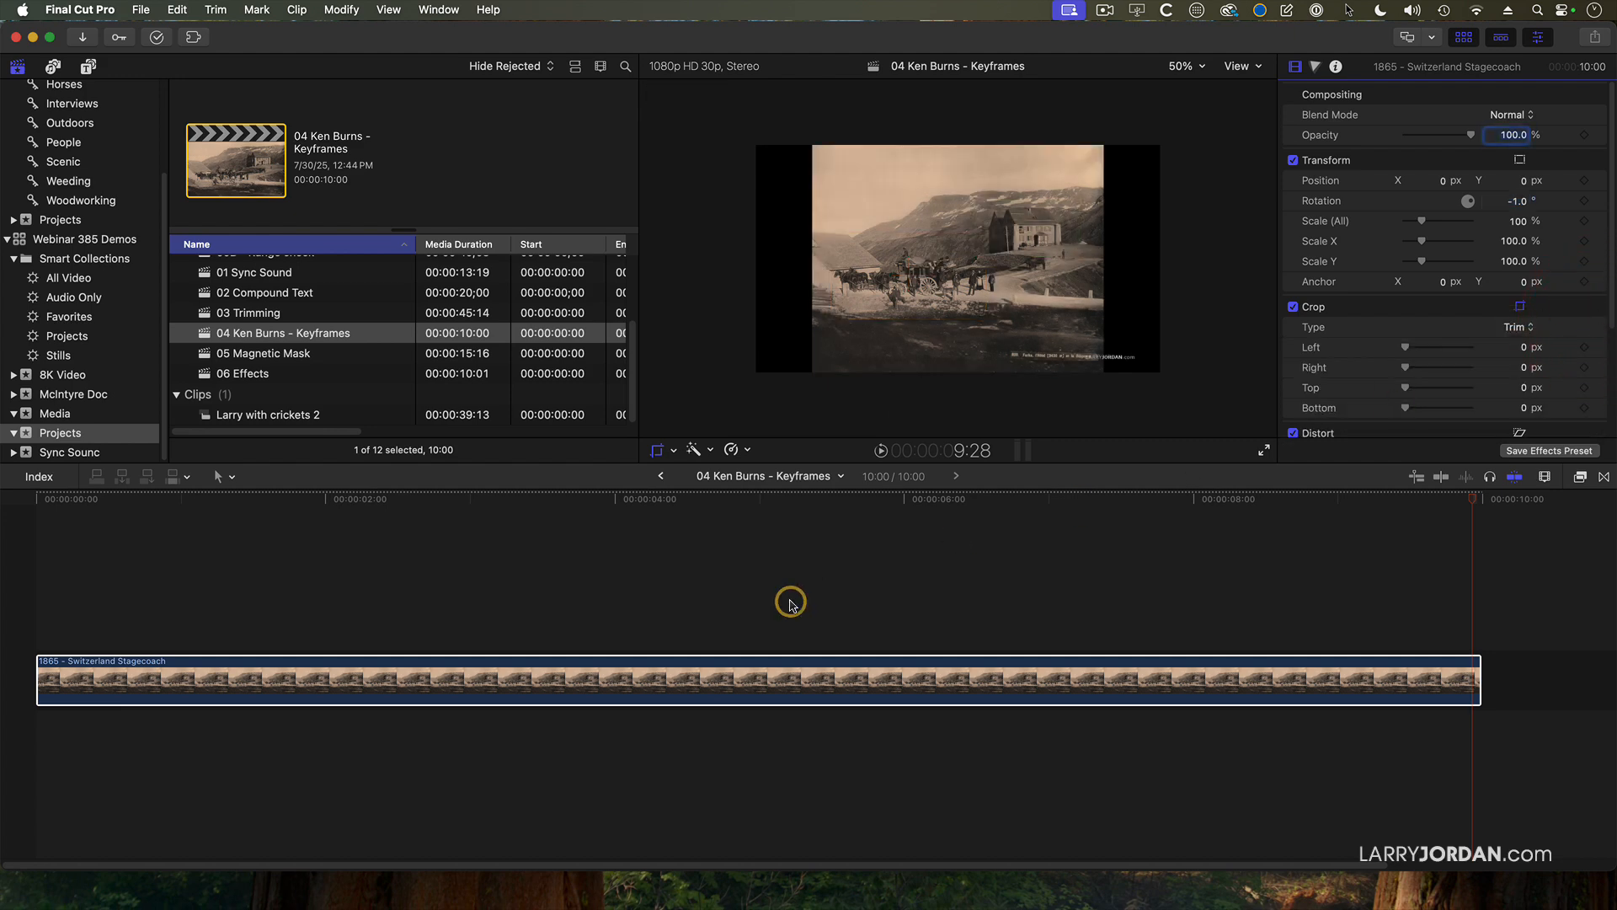
Add Position and Scale keyframes at 20 frames into the clip and set Scale (All) to 61%.
drag(726, 497, 138, 545)
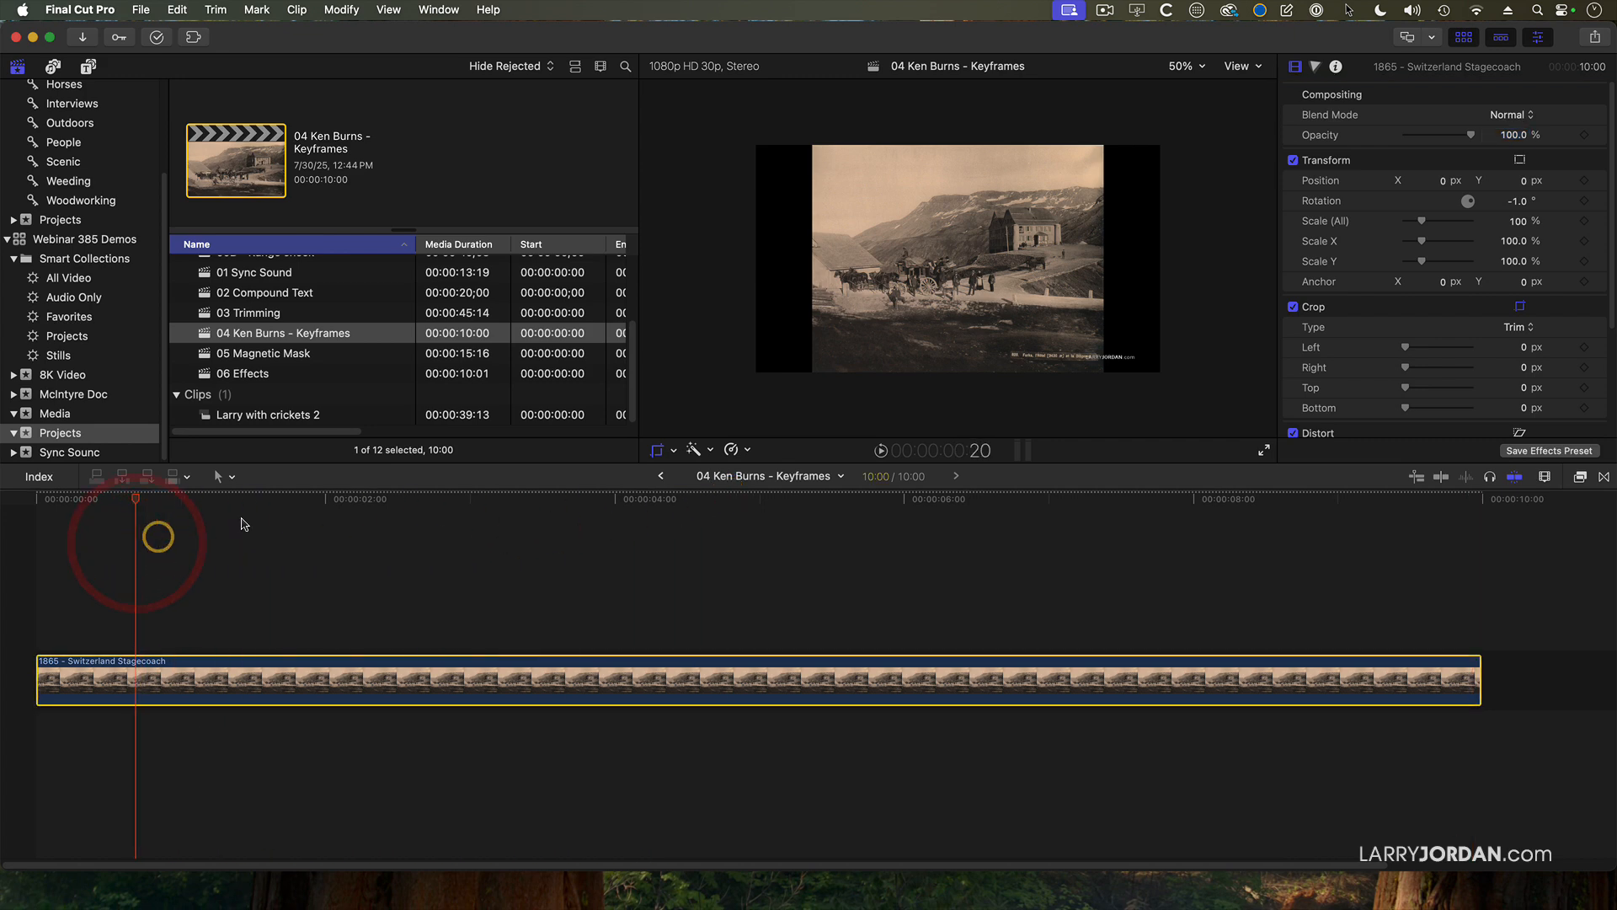
click(1584, 182)
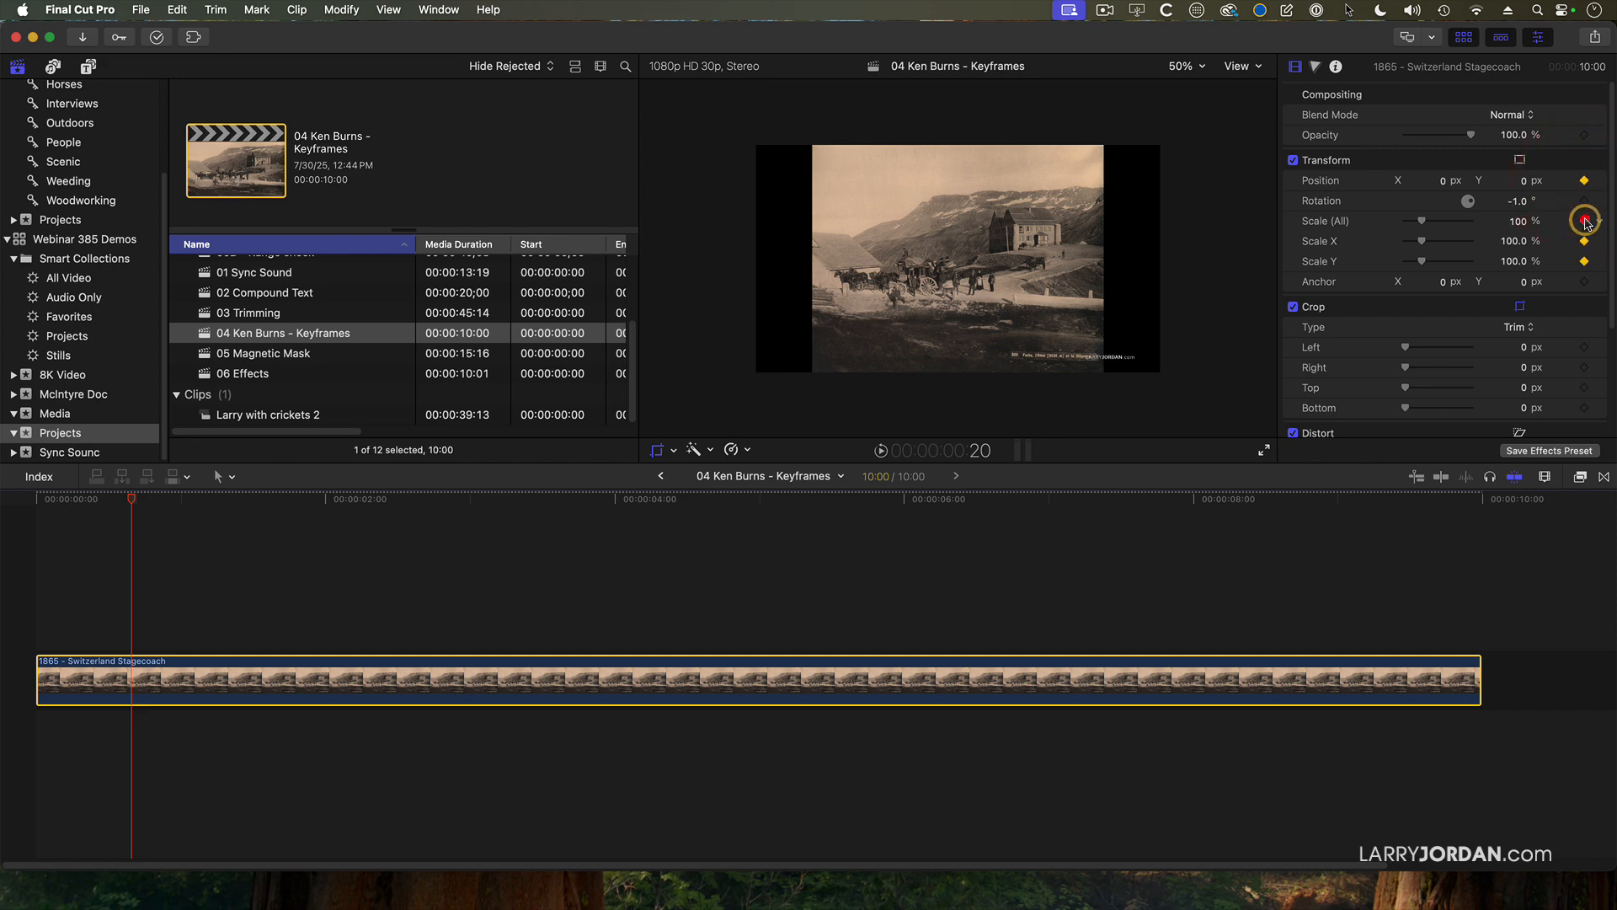
drag(1422, 221, 1419, 263)
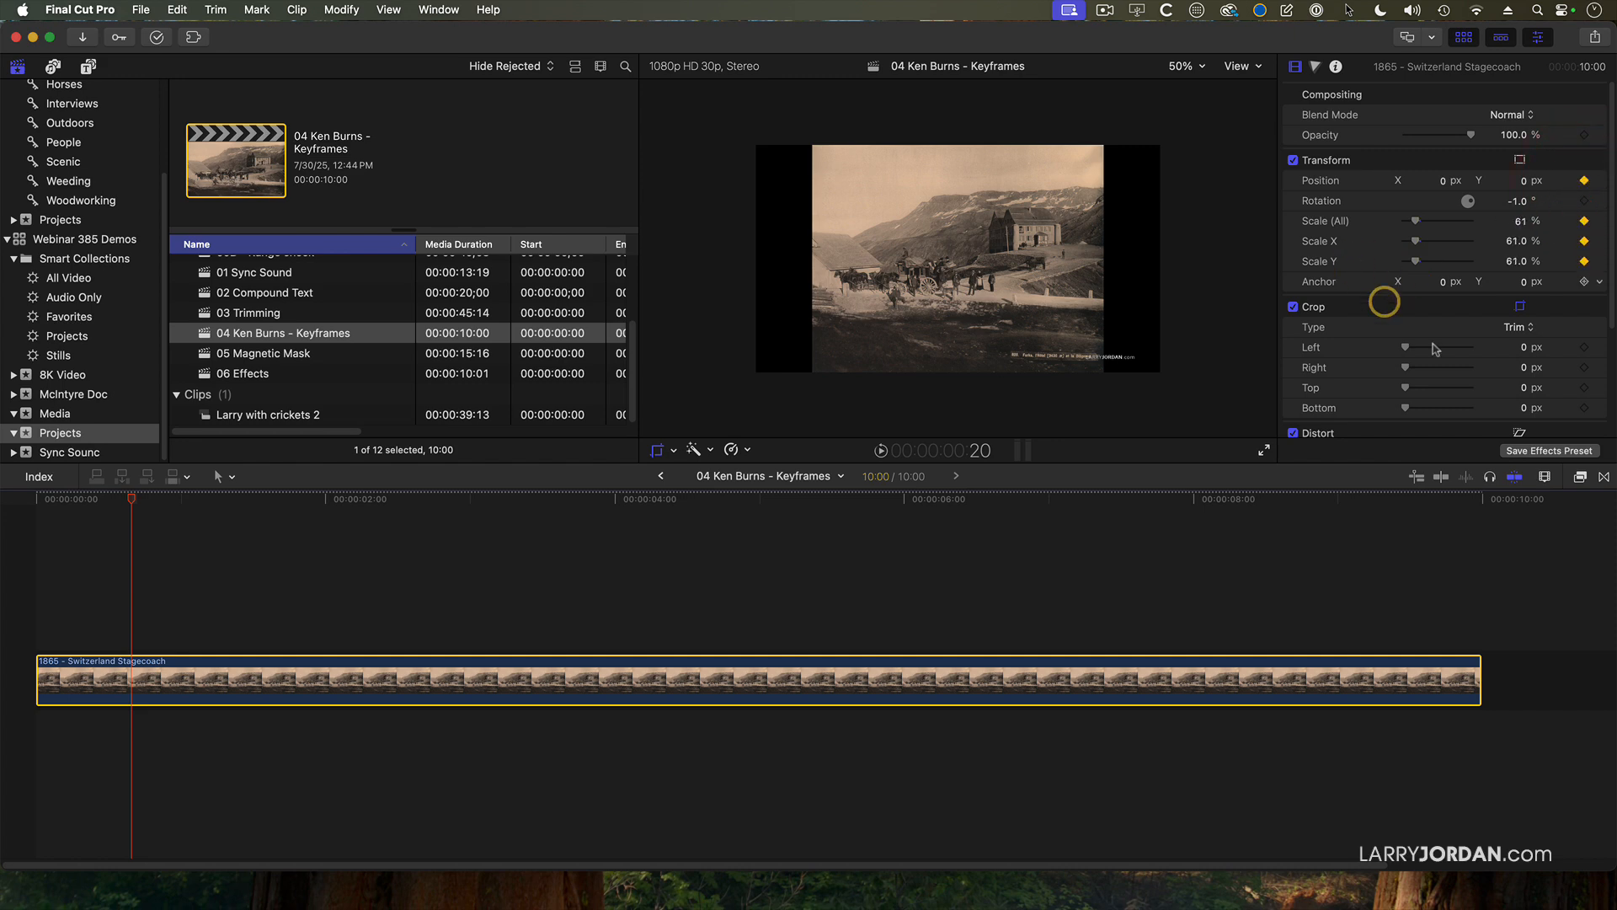
Set the still's Spatial Conform type to None so it uses its native resolution.
scroll(1493, 389, down, 3)
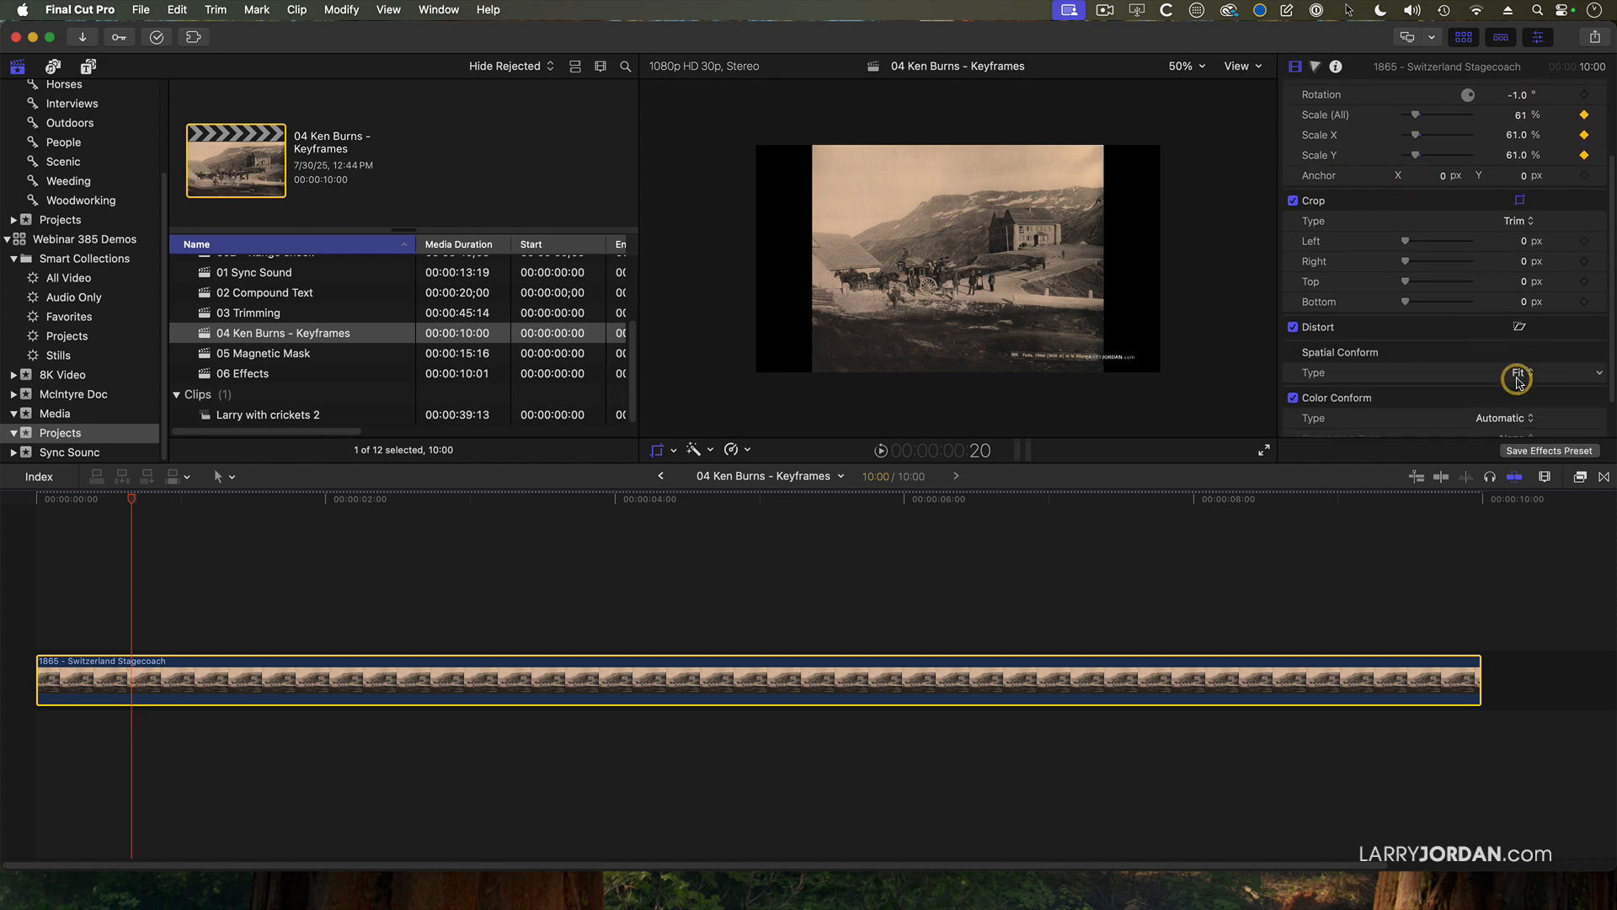
click(1519, 380)
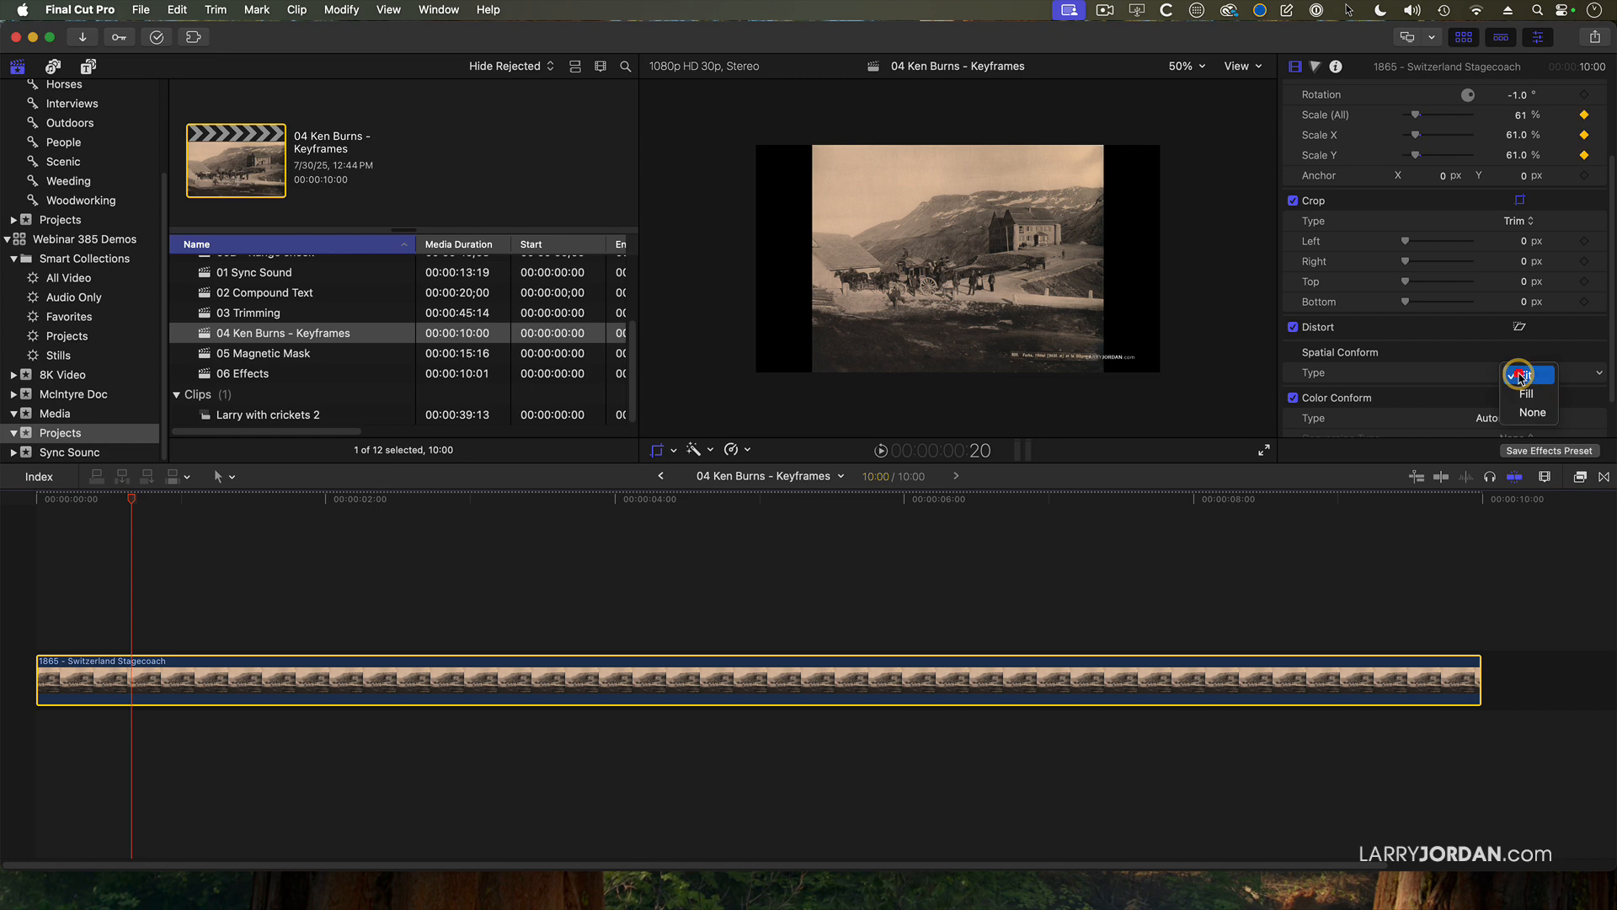
click(1528, 412)
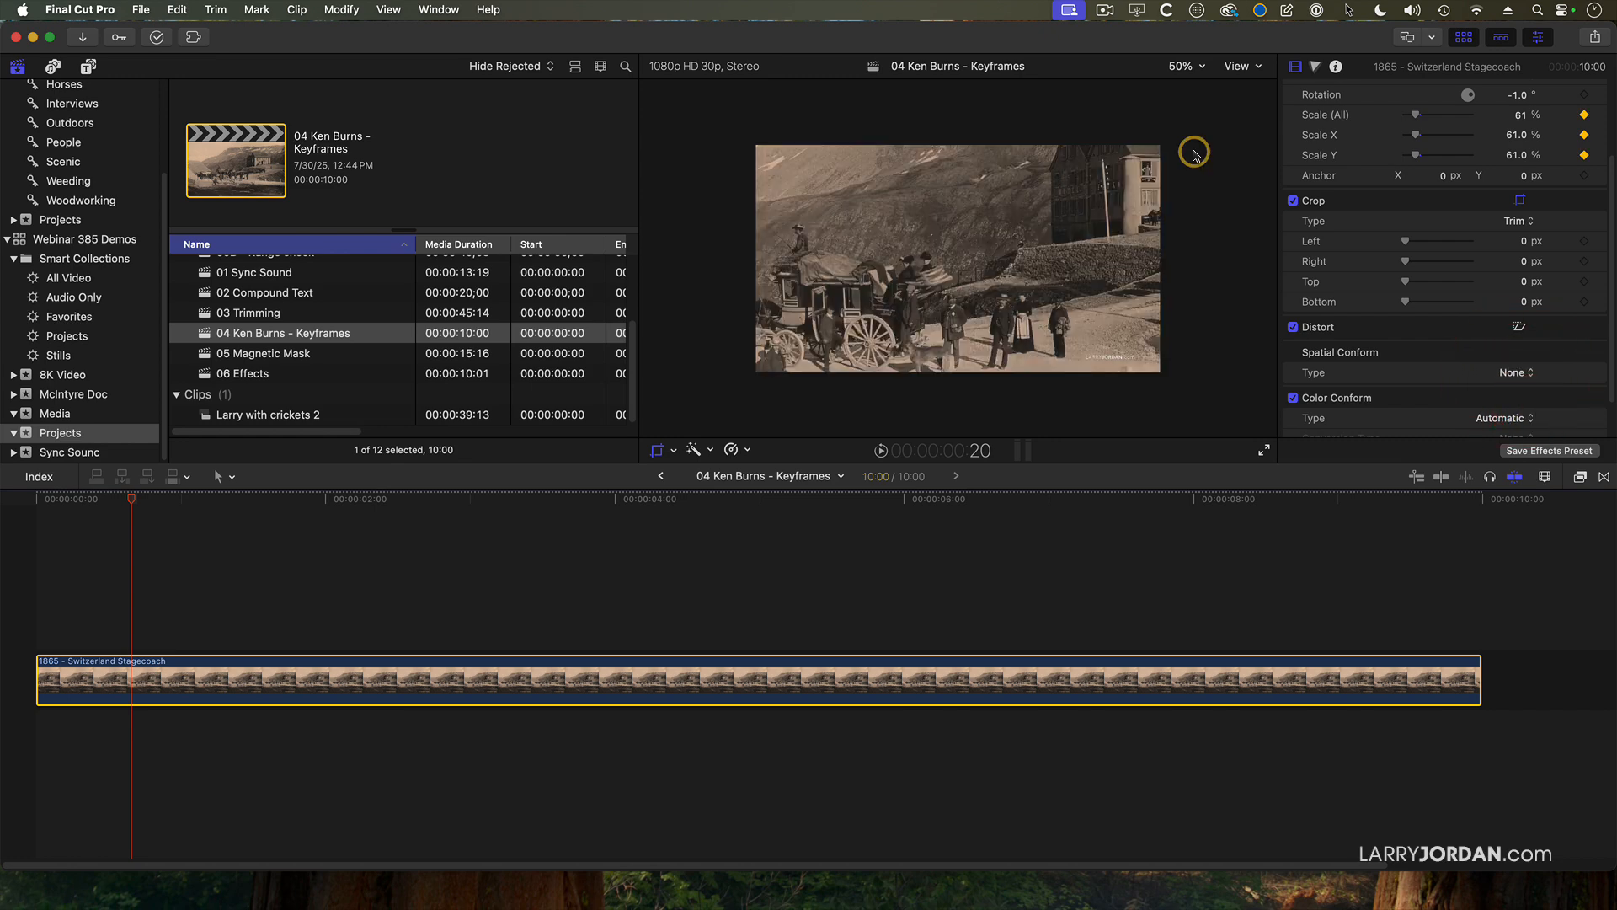
With all Transform parameters keyframed, move the image in the viewer to about X -452, Y -289 px, and collapse the Crop settings.
click(676, 452)
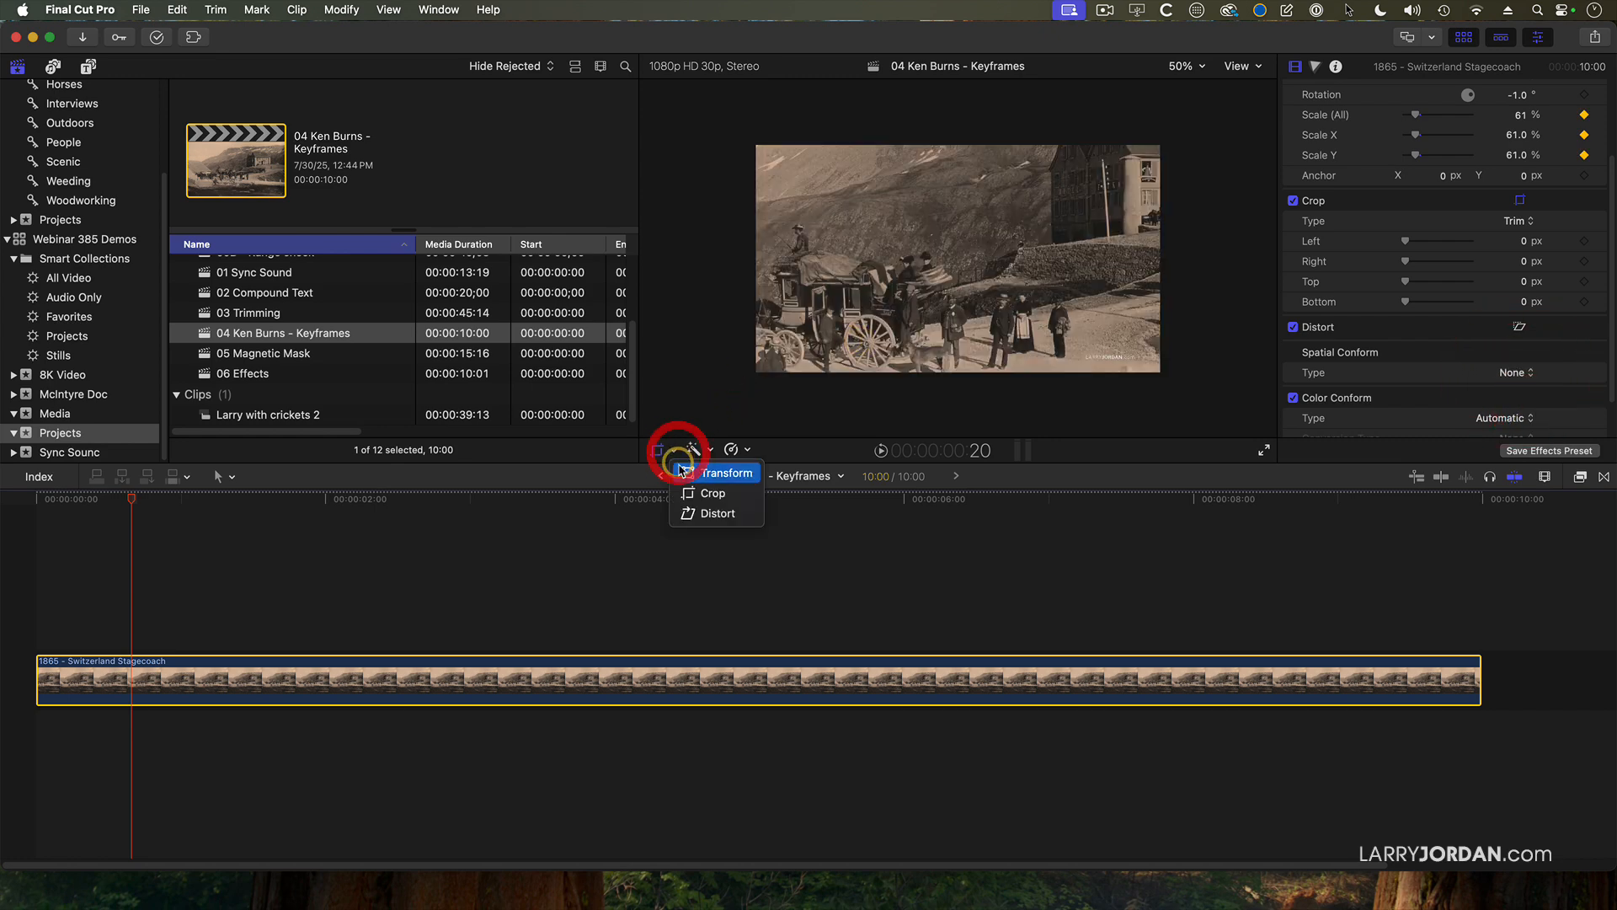
click(683, 475)
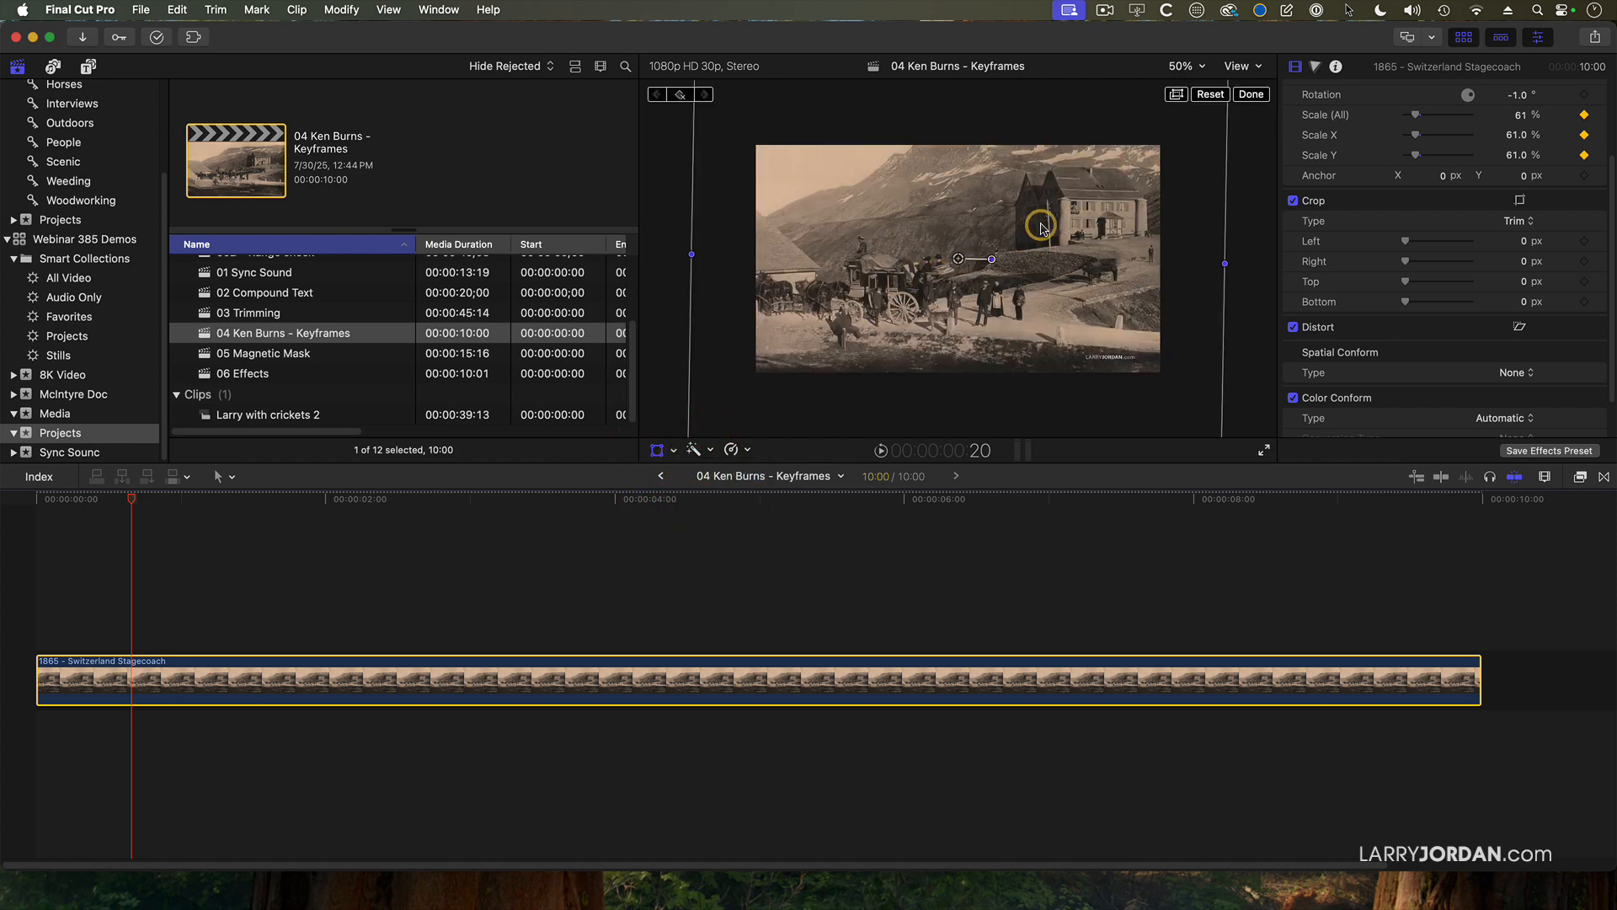
drag(1042, 227, 945, 285)
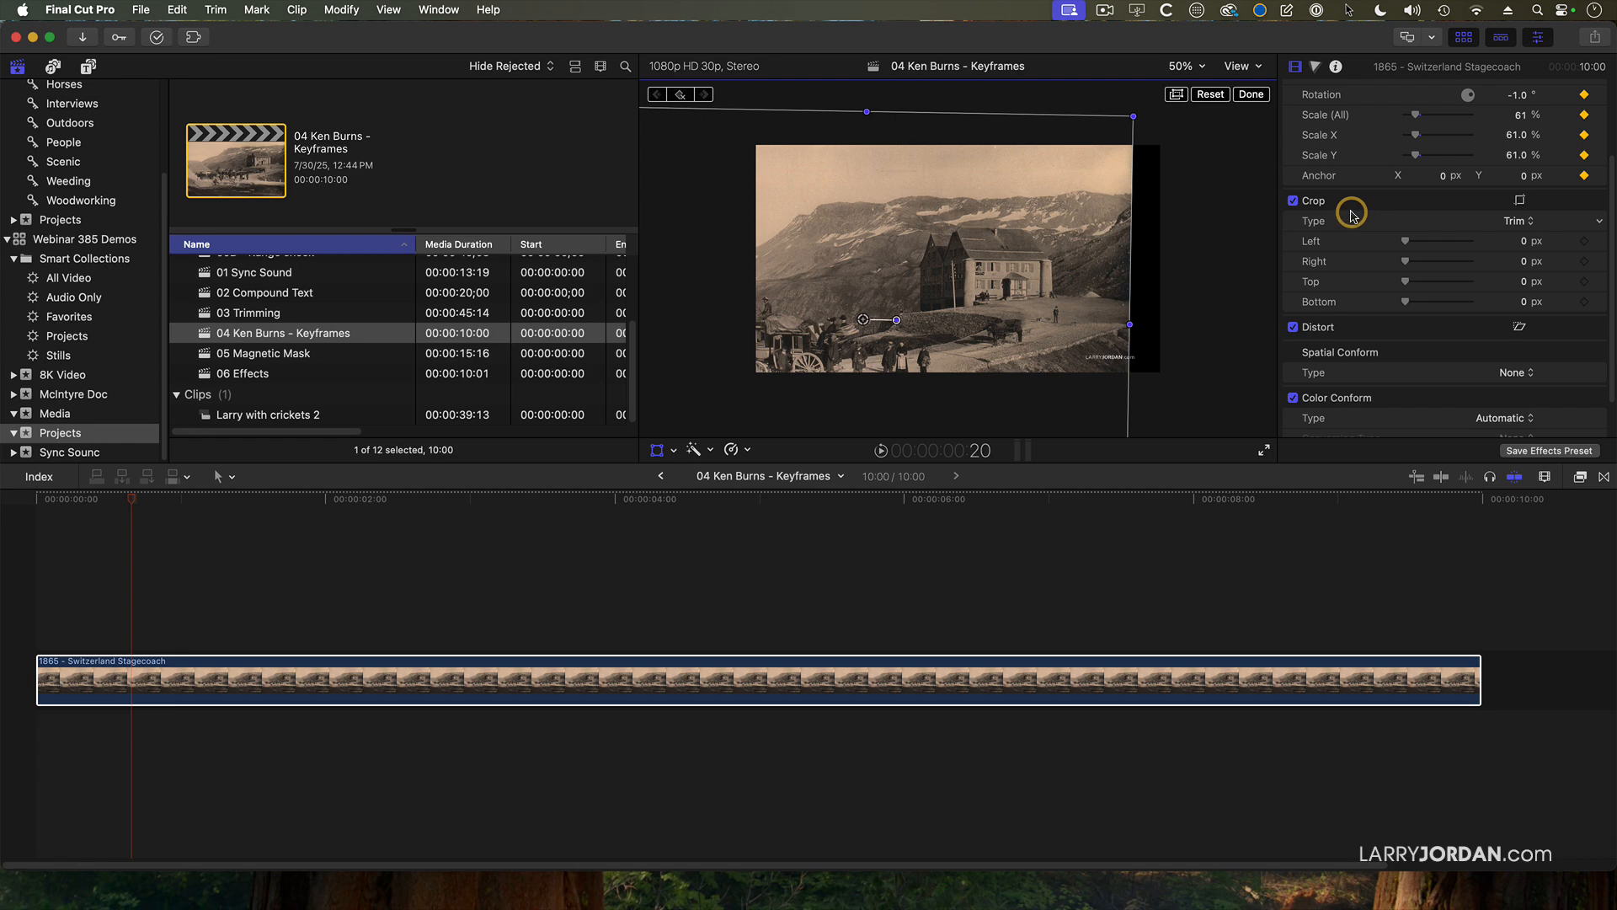
click(1577, 202)
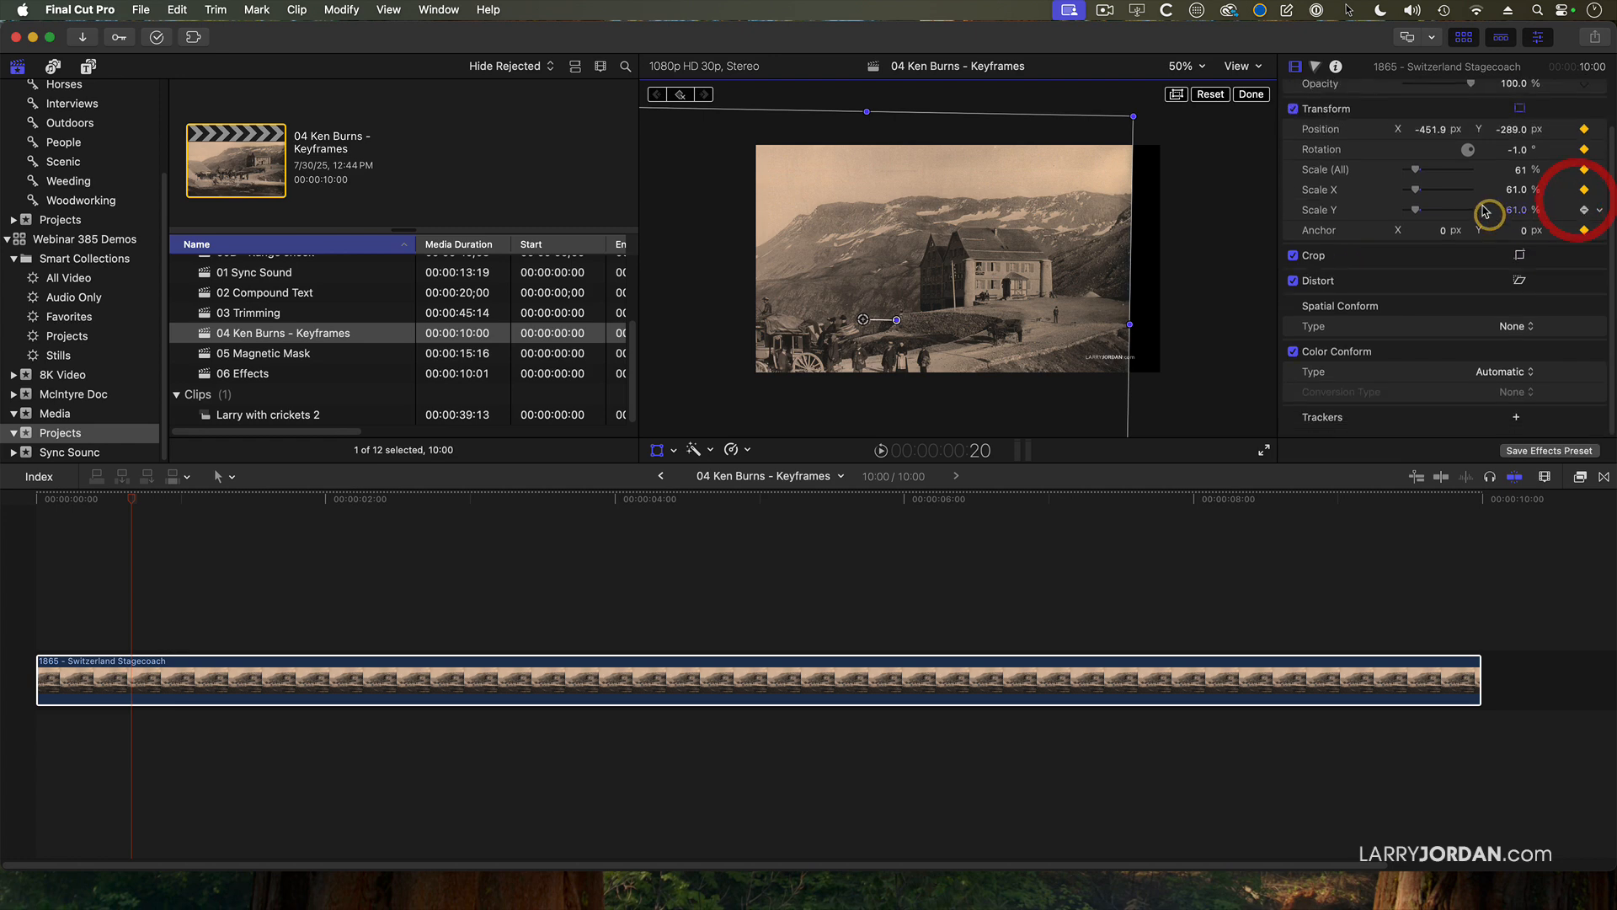
Frame the hotel at the first keyframe with Scale (All) at 155% and Position at about X -1355, Y -660 px.
drag(1417, 163, 1425, 169)
drag(1101, 209, 939, 246)
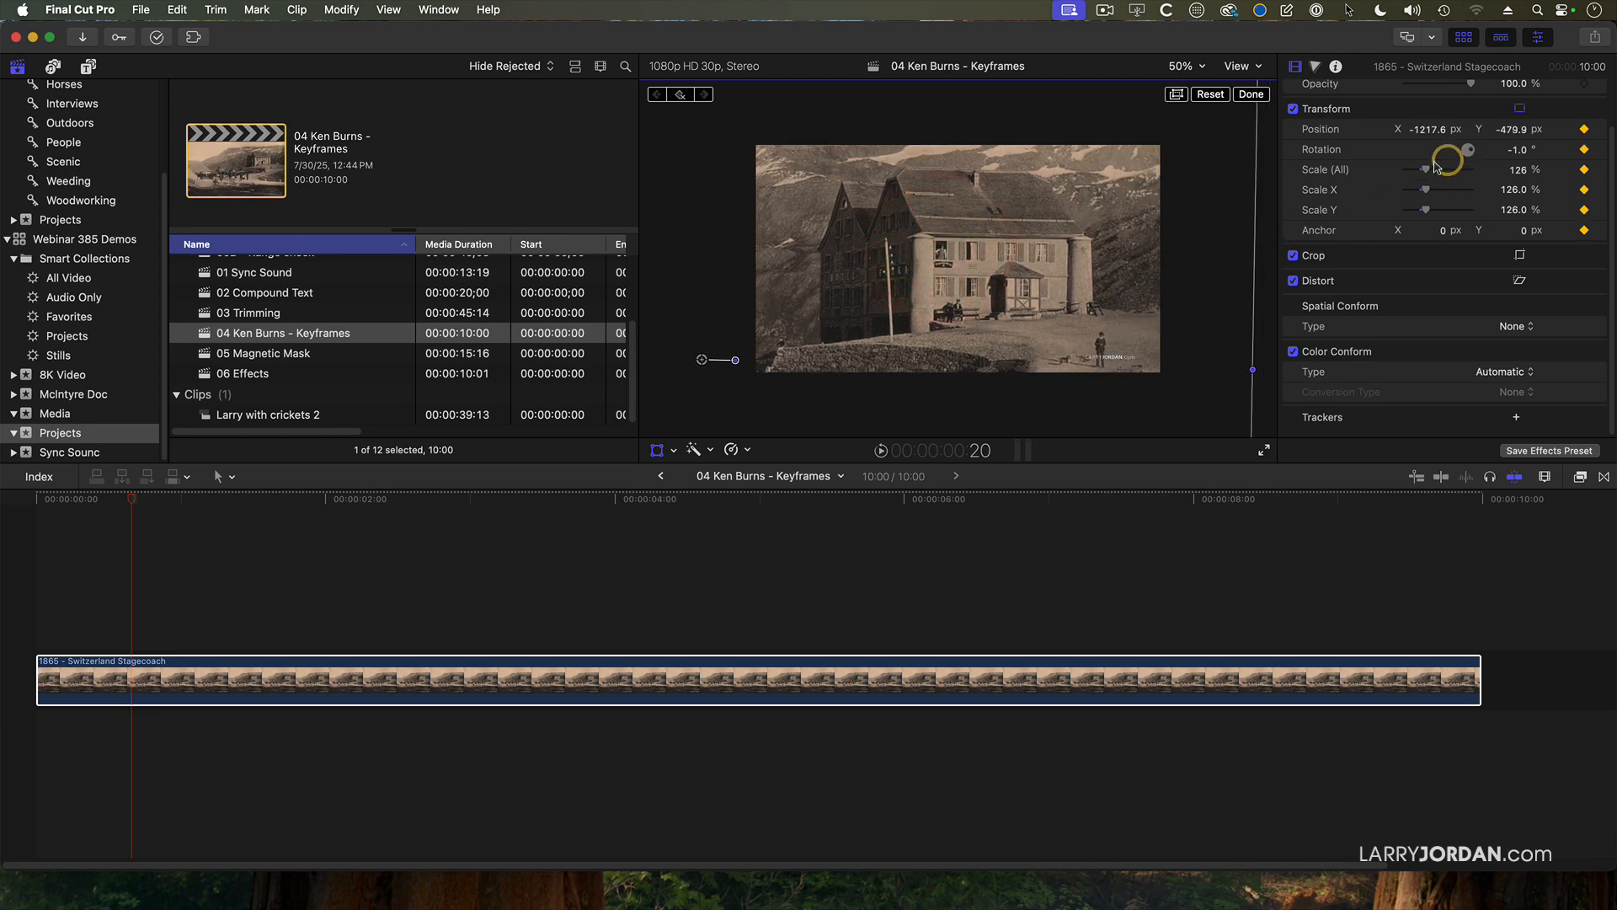
drag(1425, 175, 1428, 170)
drag(1066, 234, 1037, 247)
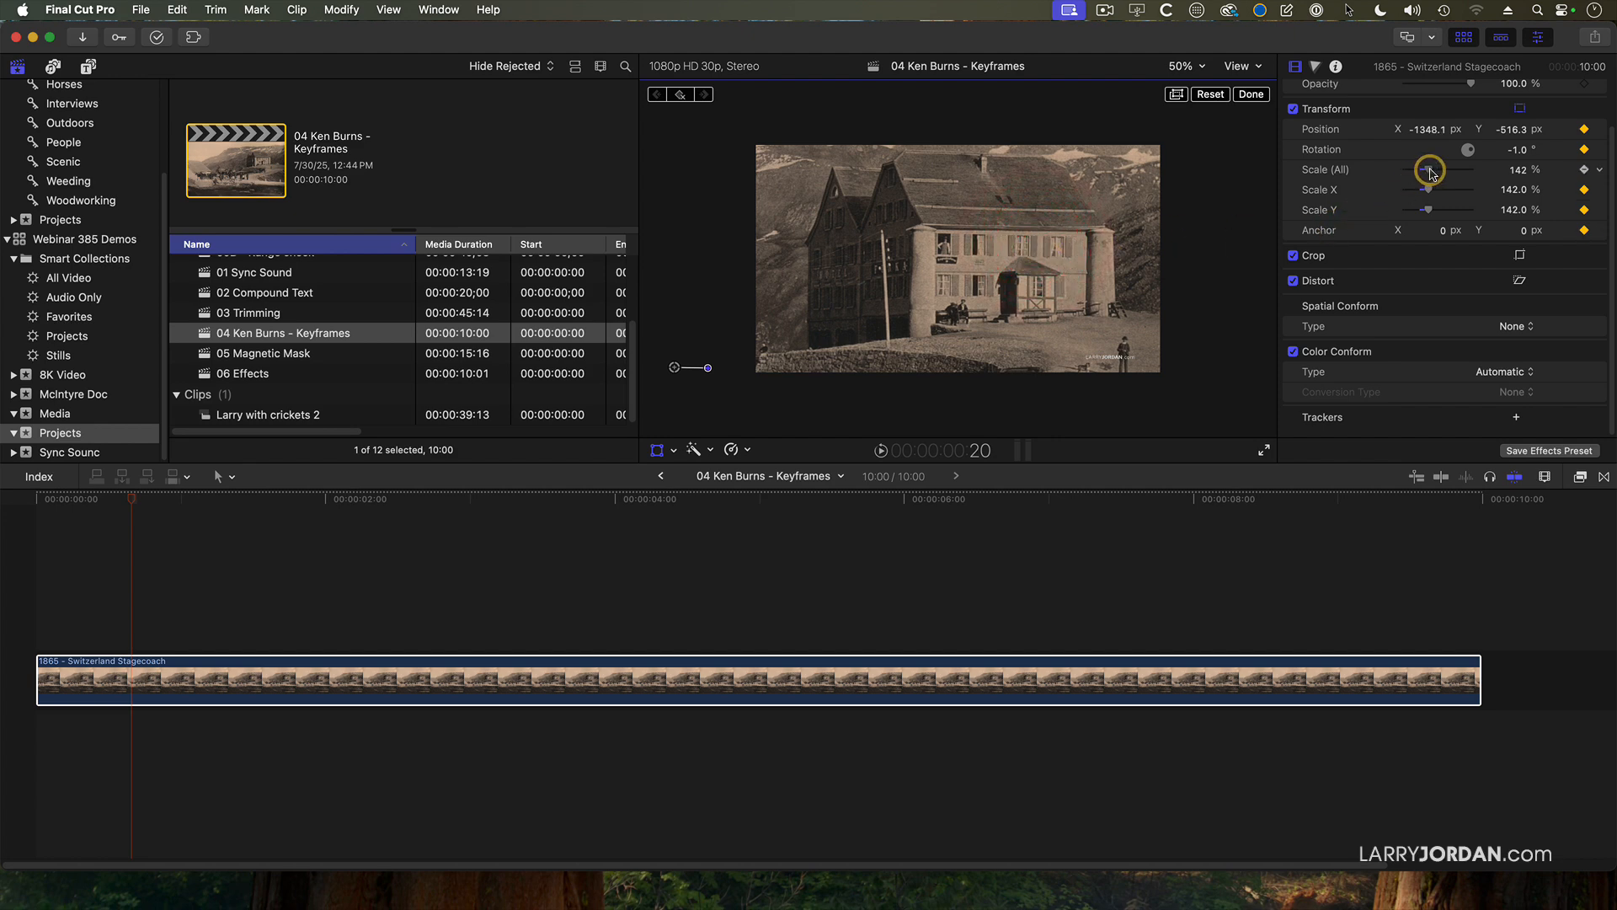
drag(1431, 172, 1436, 171)
drag(1090, 223, 1072, 251)
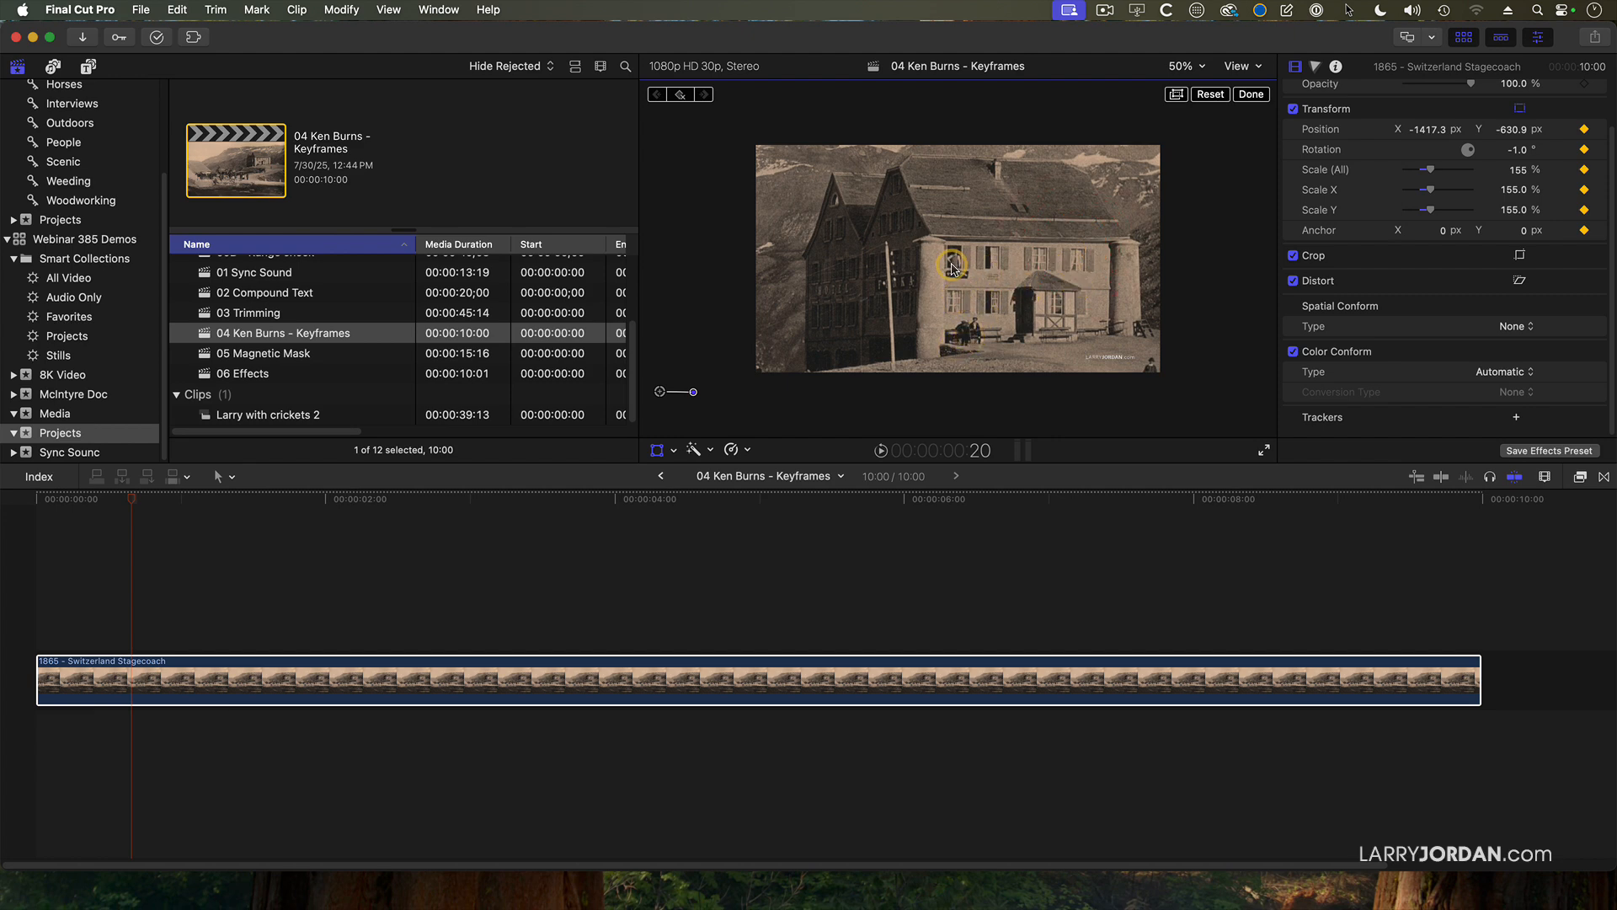
drag(1000, 280, 1012, 284)
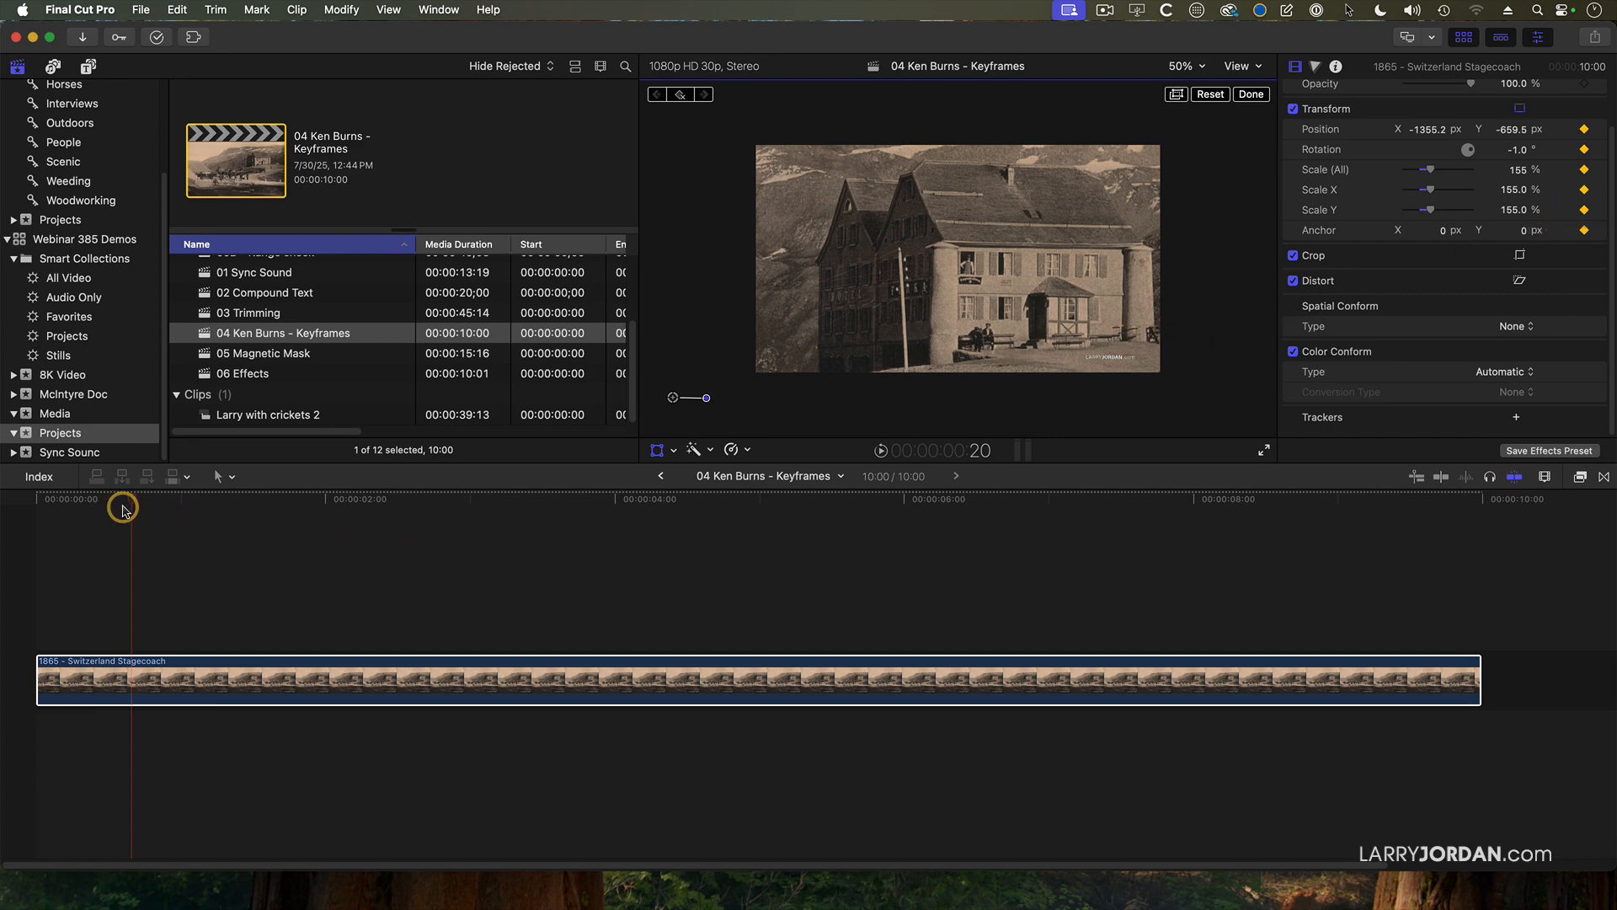
At 2:29, move the image to about X 542, Y 489 px to bring the stagecoach into the frame.
drag(122, 509, 468, 509)
click(910, 324)
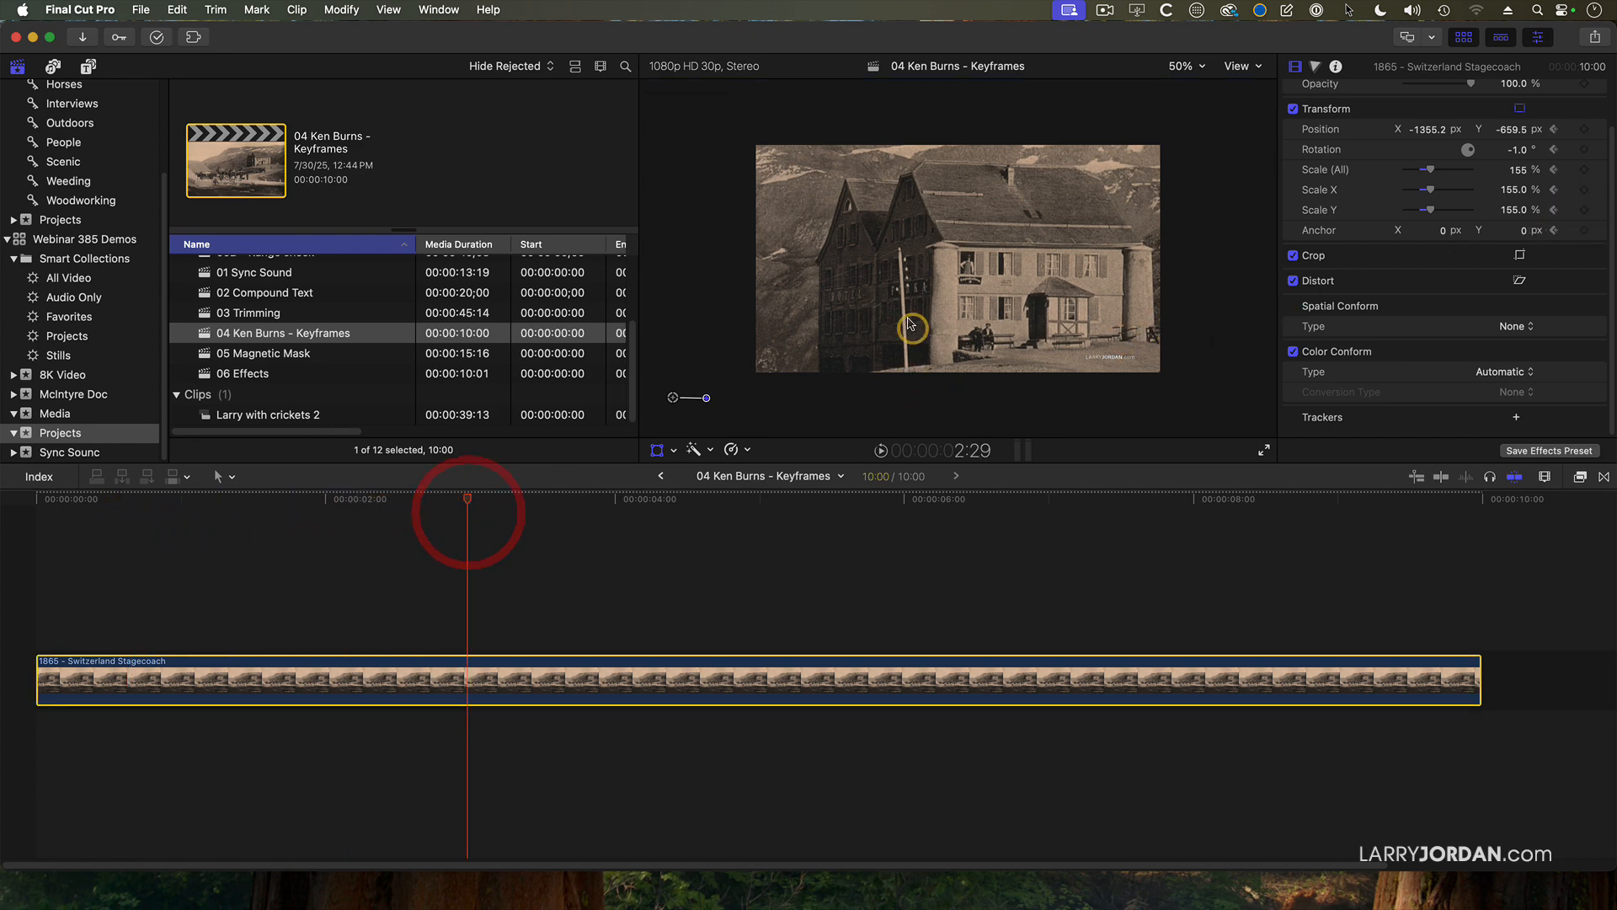
drag(909, 324, 1194, 112)
drag(935, 295, 1050, 266)
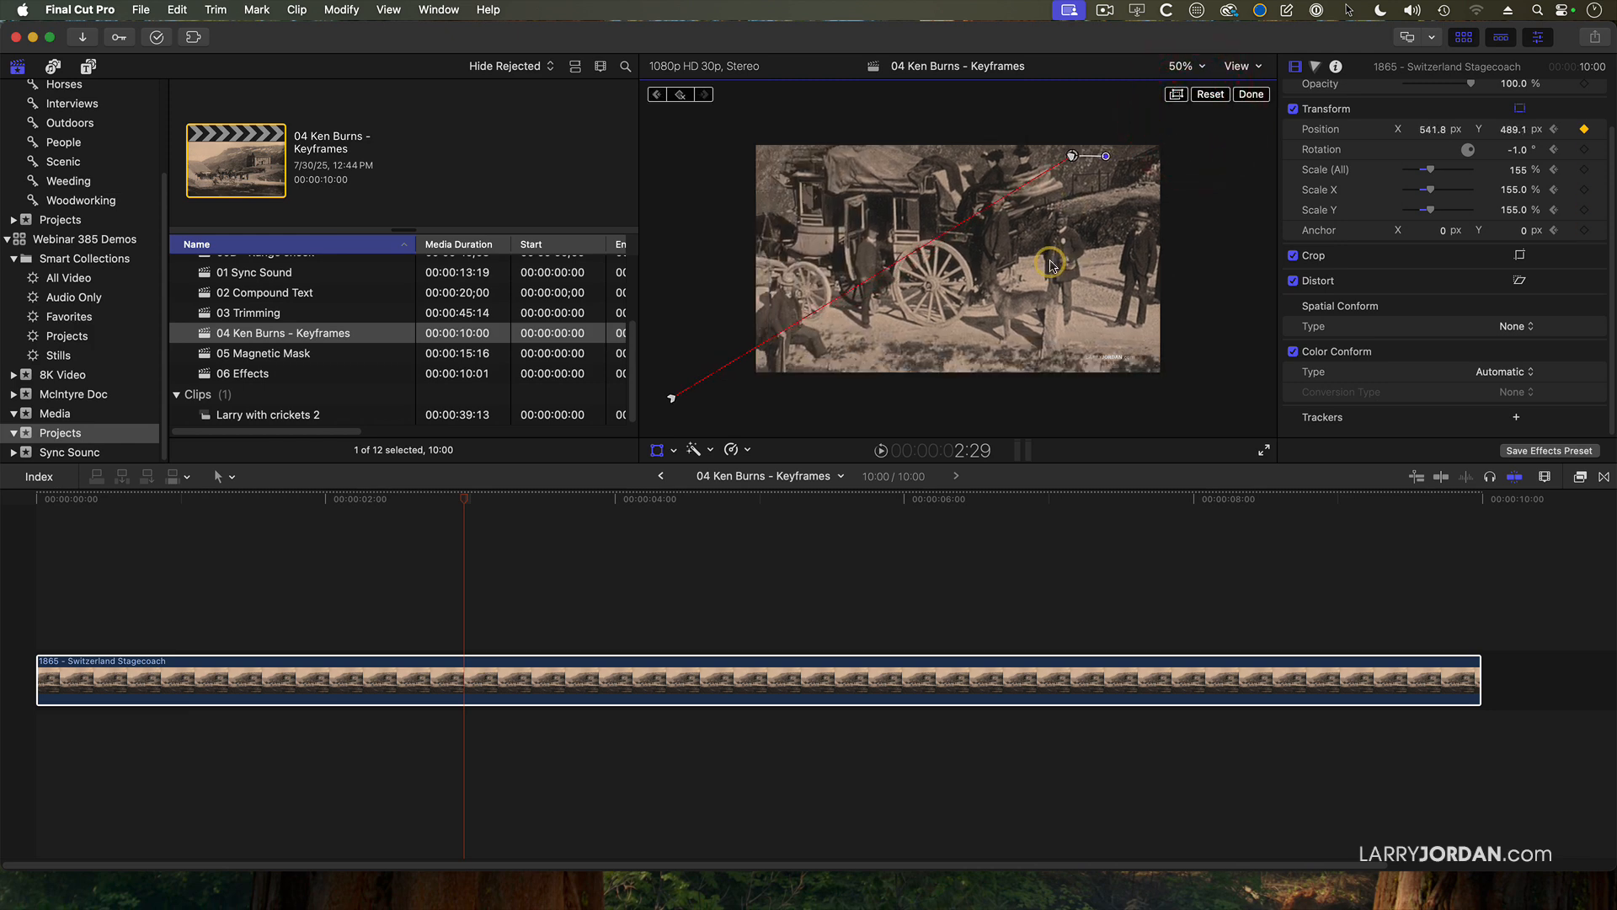
Widen the stagecoach framing at 2:29 with Scale (All) at 89% and Position at about X 693, Y 176 px.
click(1584, 129)
drag(1434, 172, 1415, 185)
drag(927, 314, 967, 372)
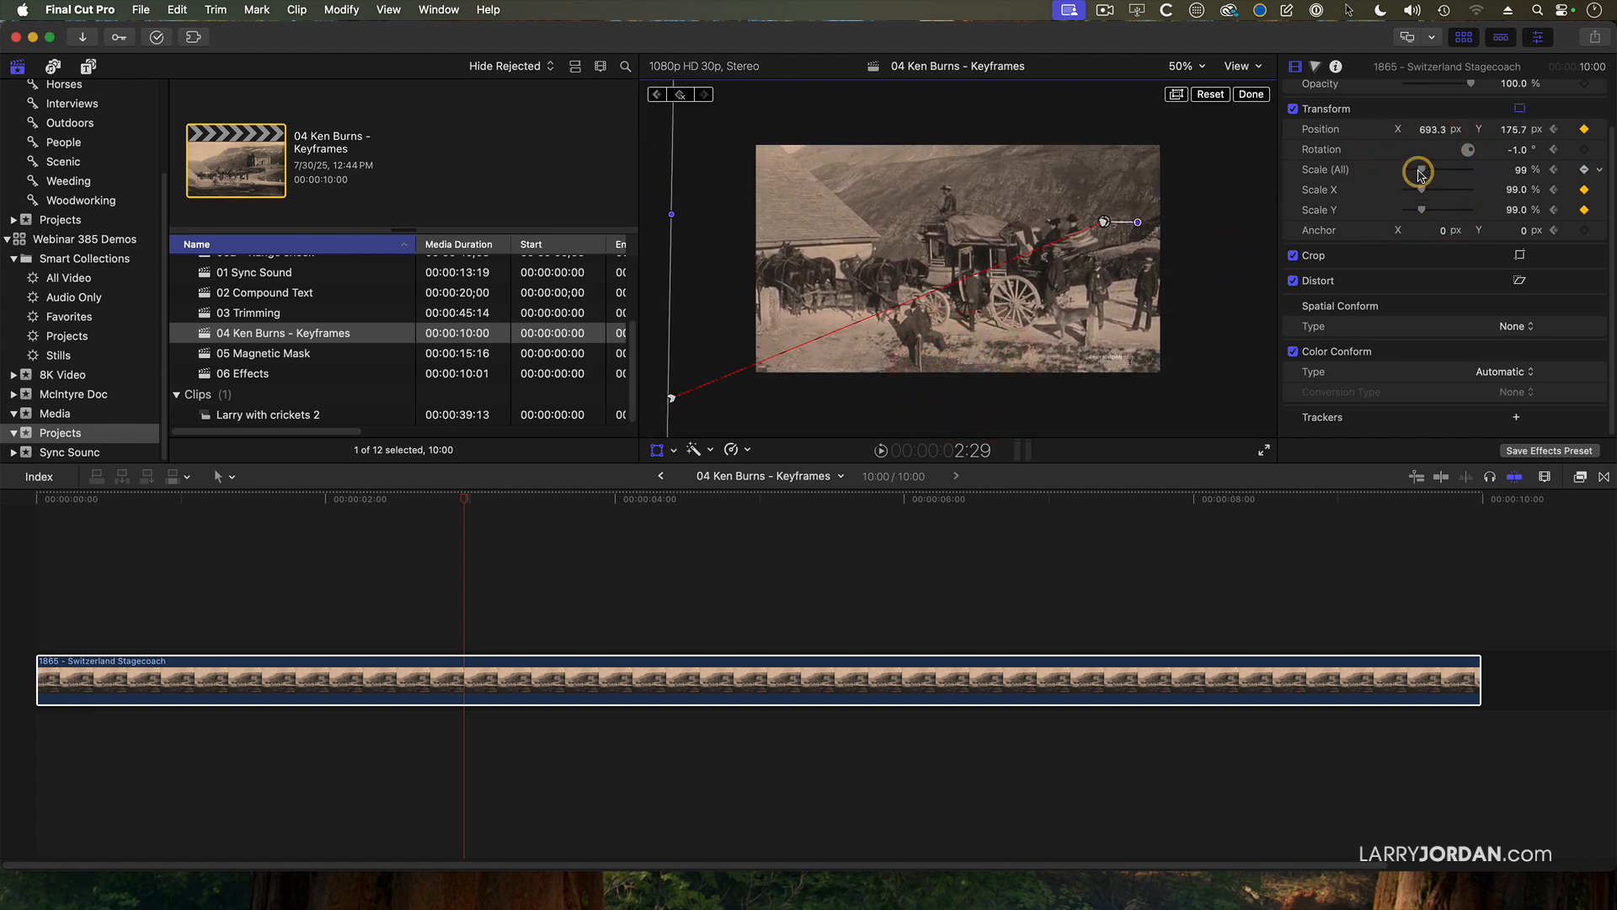
drag(1421, 175, 1419, 175)
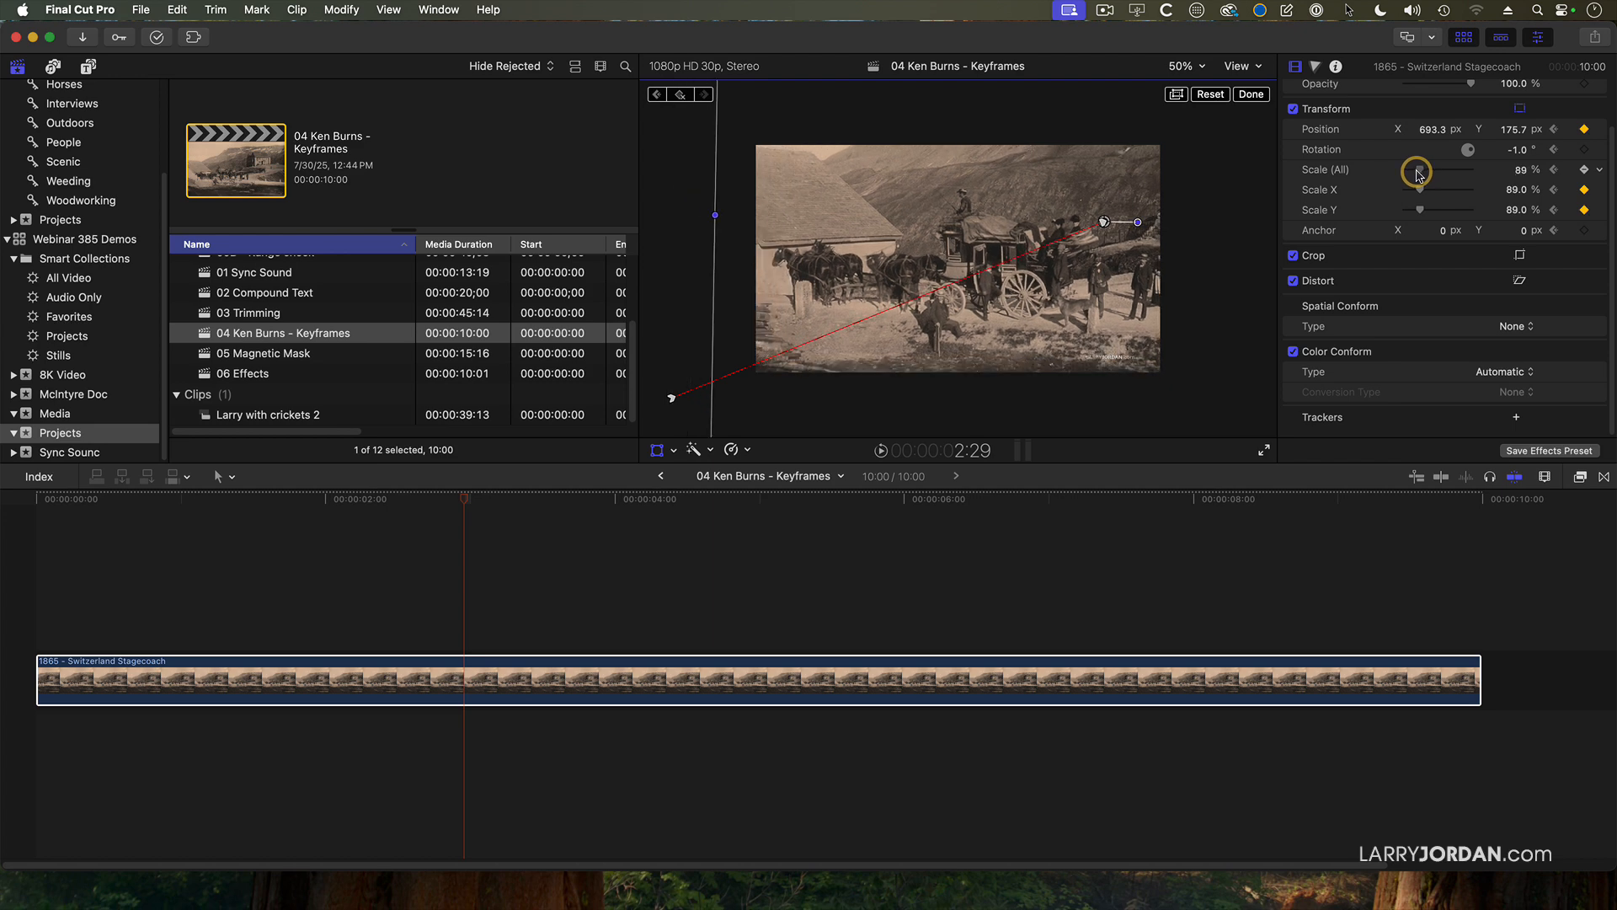
Refine the stagecoach framing at 2:29 with Scale (All) at 84% and Position at about X 615, Y 105 px.
drag(998, 302, 981, 316)
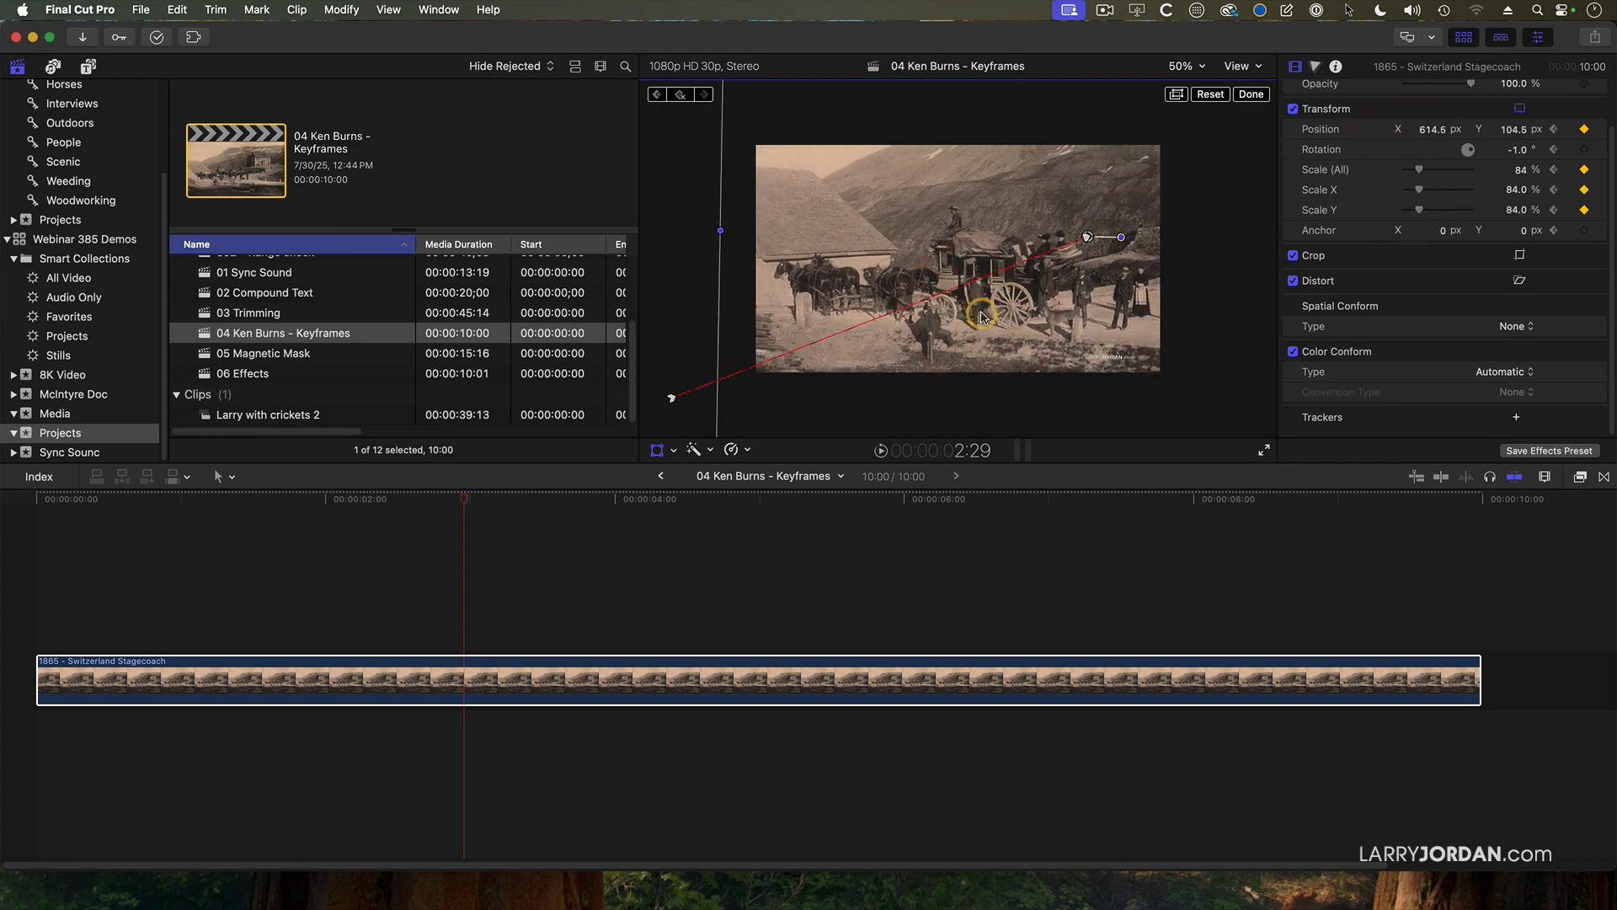
Hold the stagecoach framing by adding Position and Scale (All) keyframes at 4:19.
click(708, 510)
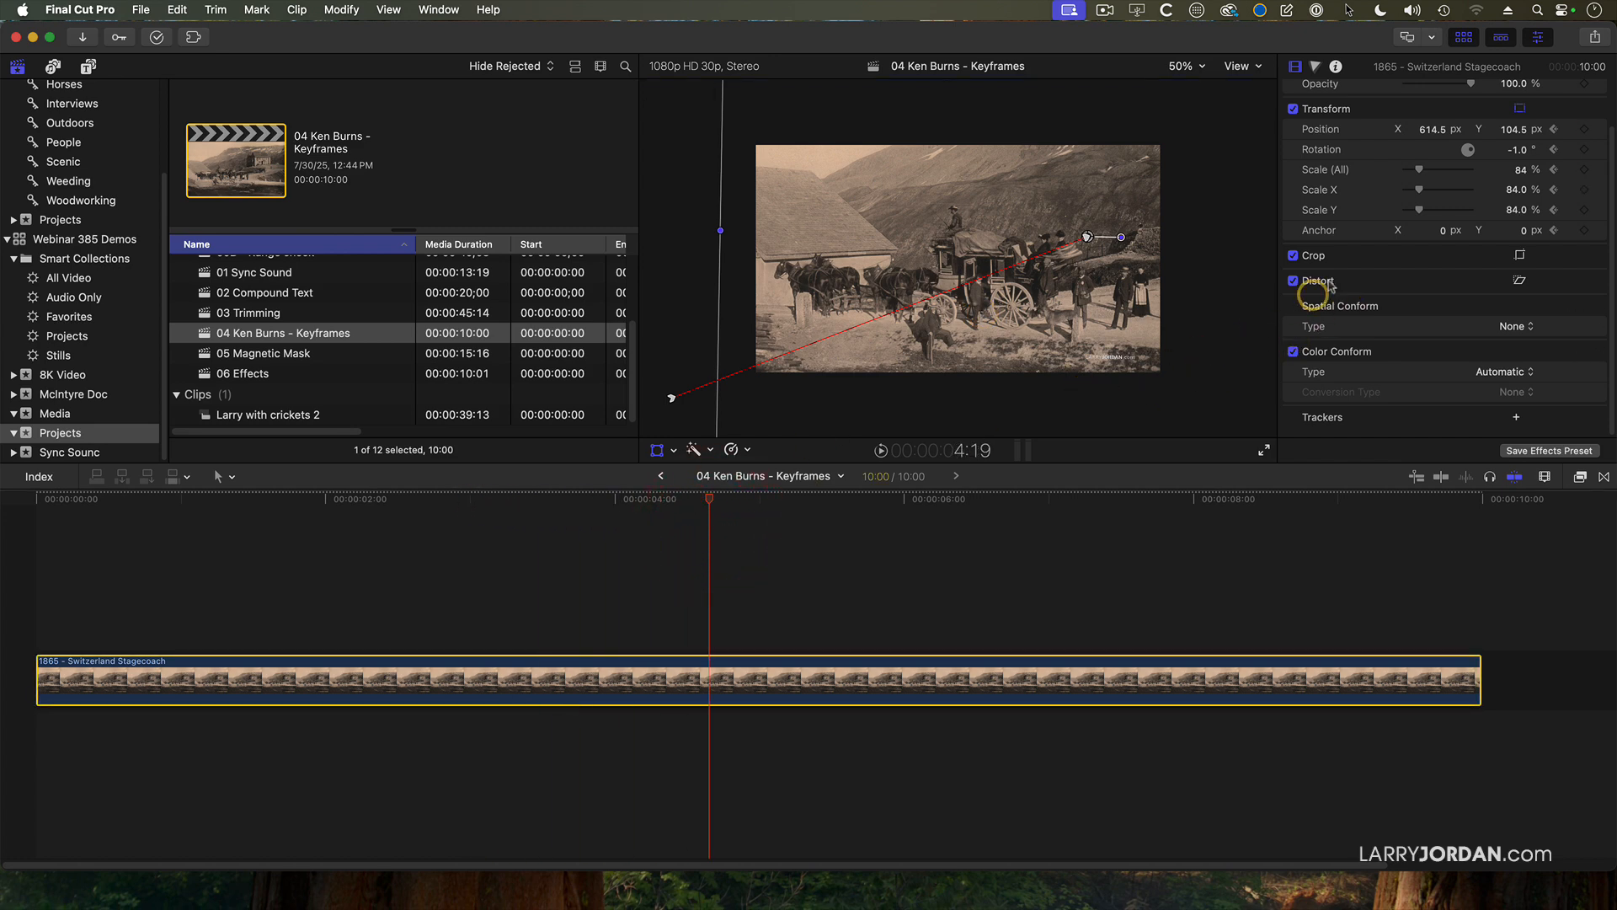
click(1584, 129)
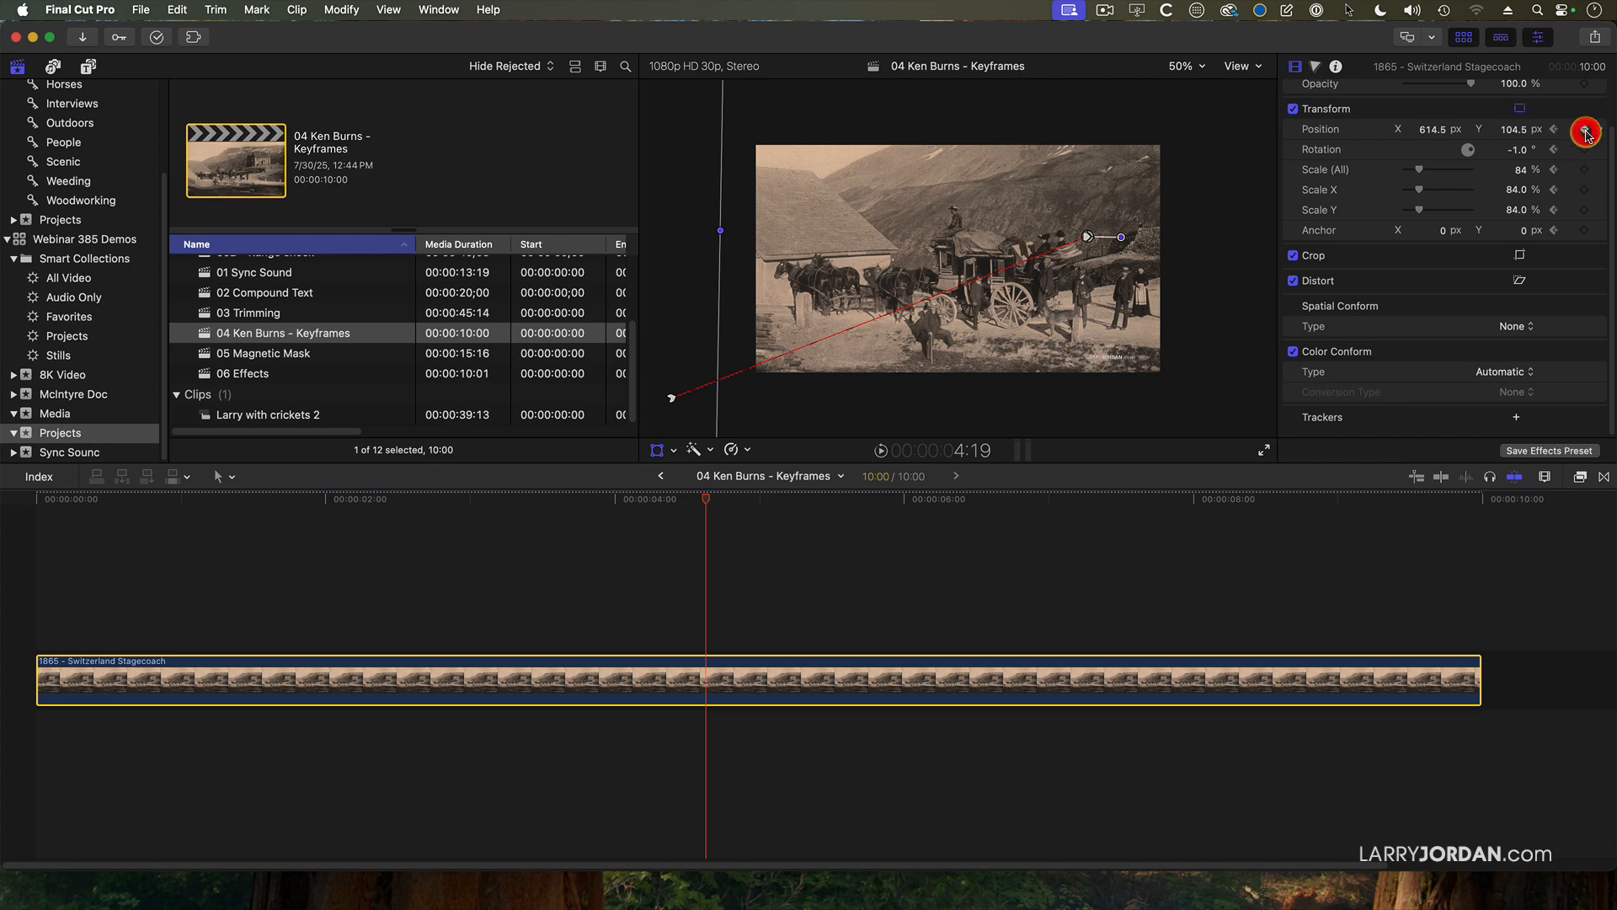
click(1585, 171)
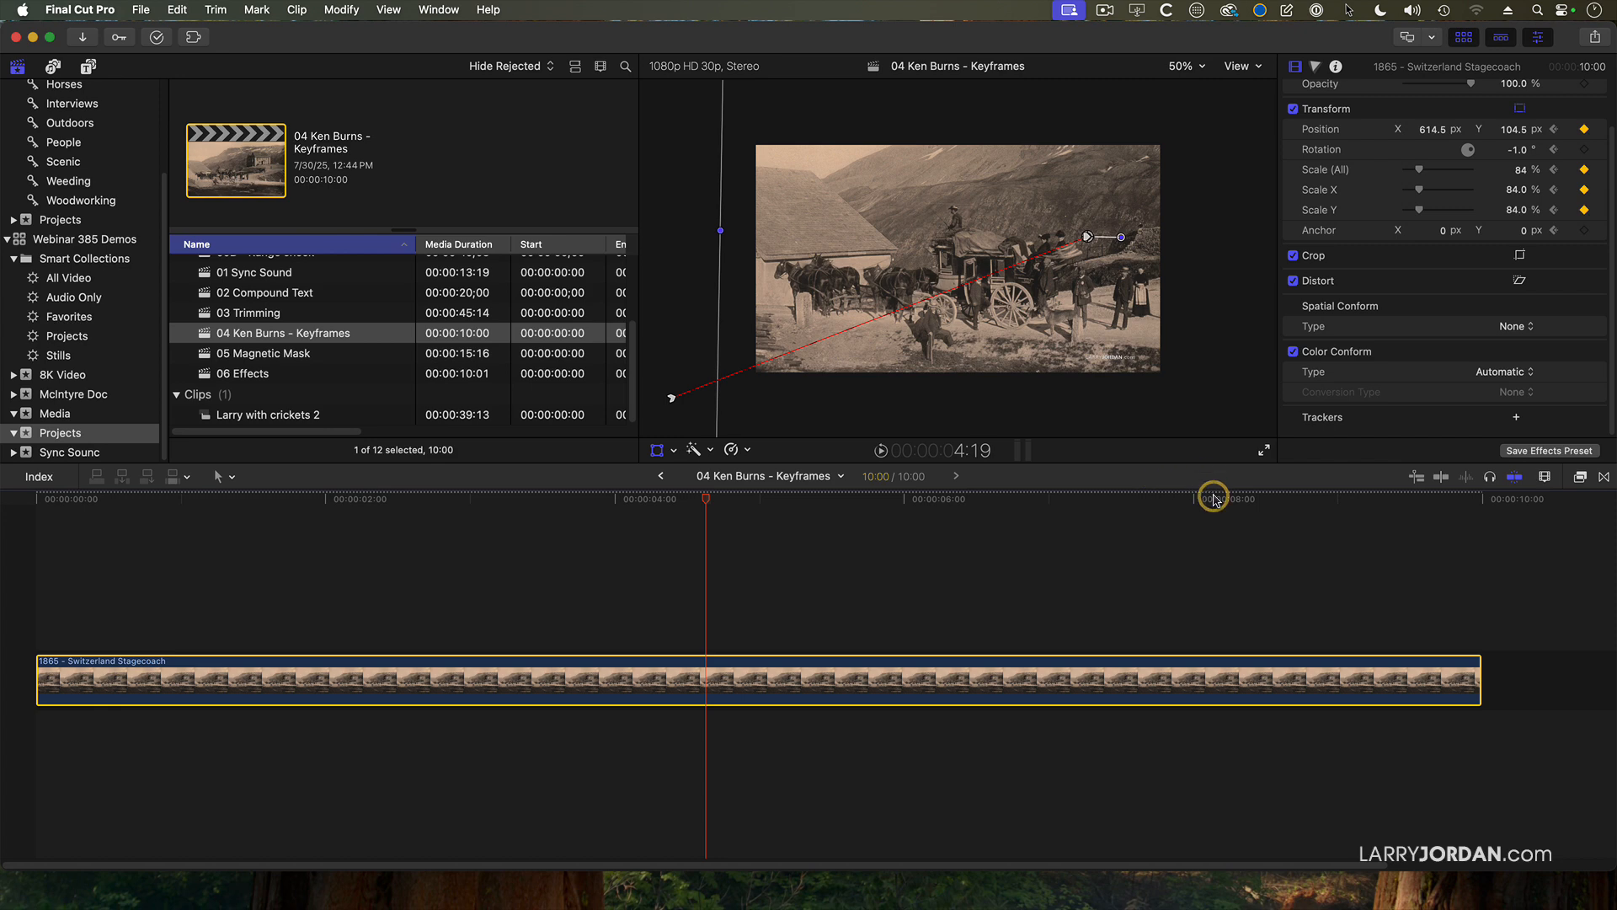
At 8:15, pull back to the wide scene with Scale (All) at 53% and Position at about X 73, Y -90 px.
click(1267, 499)
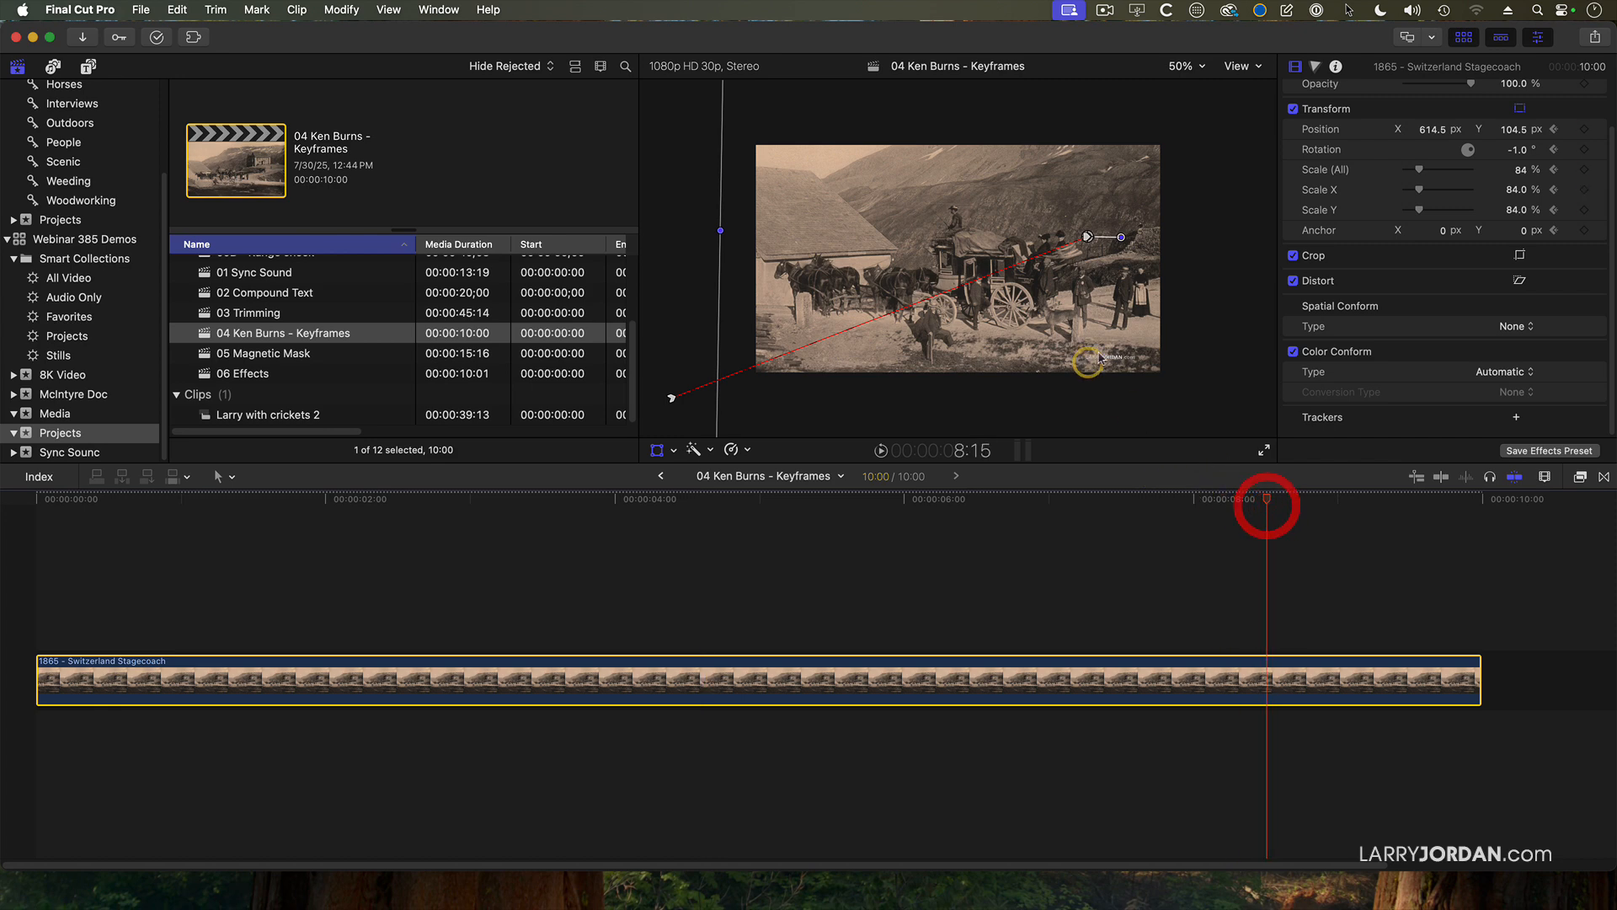
drag(1423, 174, 1417, 173)
drag(1083, 279, 969, 315)
click(1436, 187)
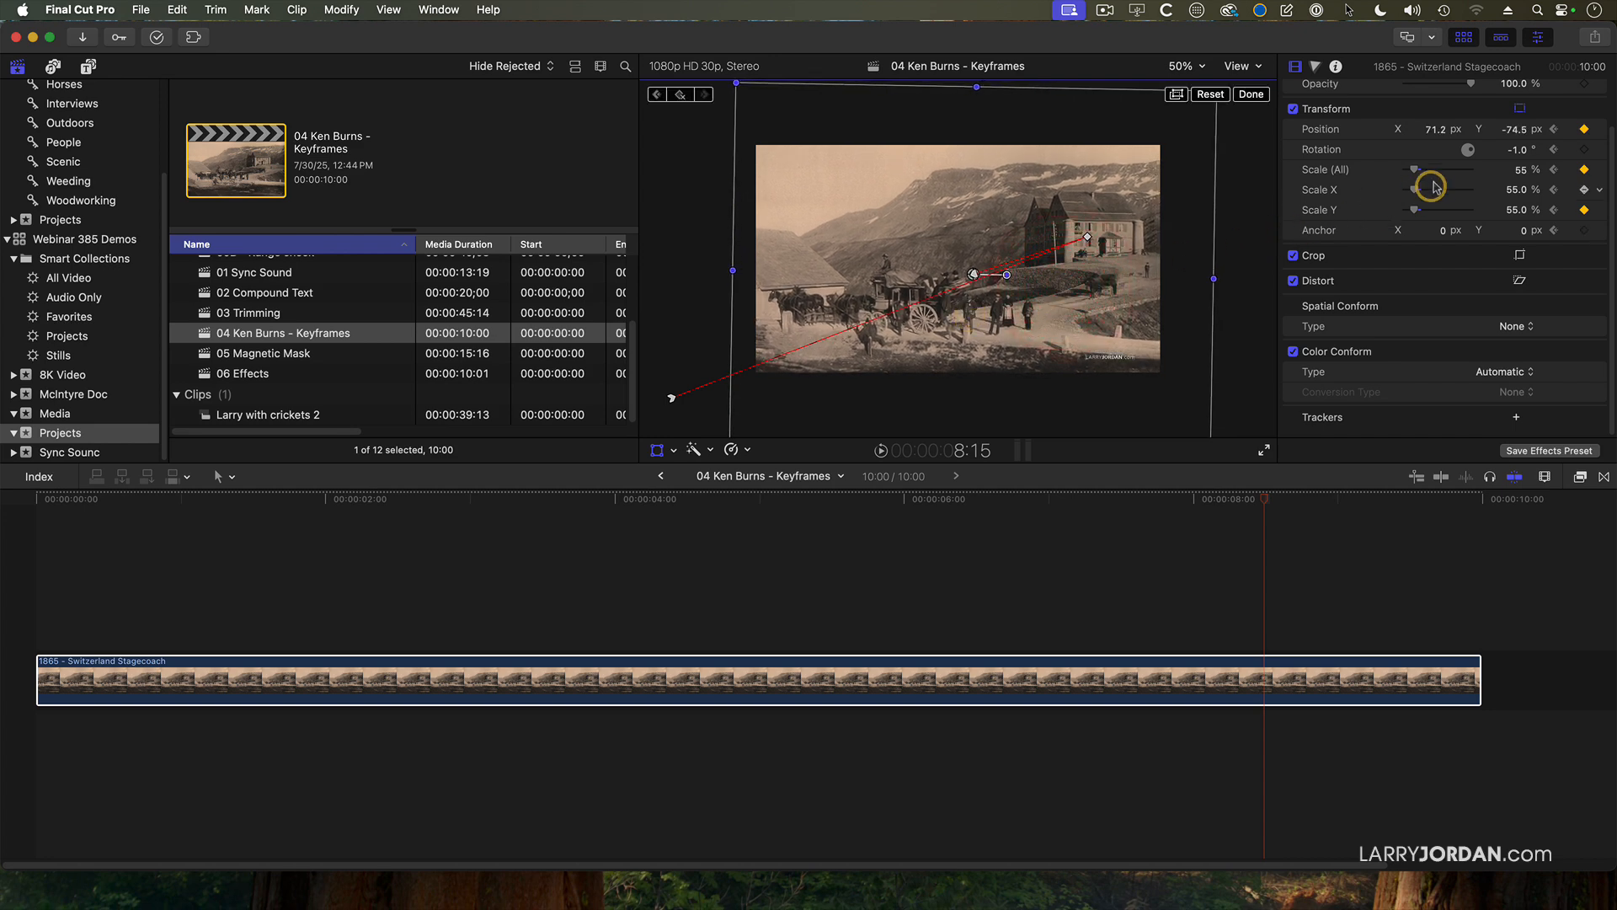
drag(1415, 171, 1416, 172)
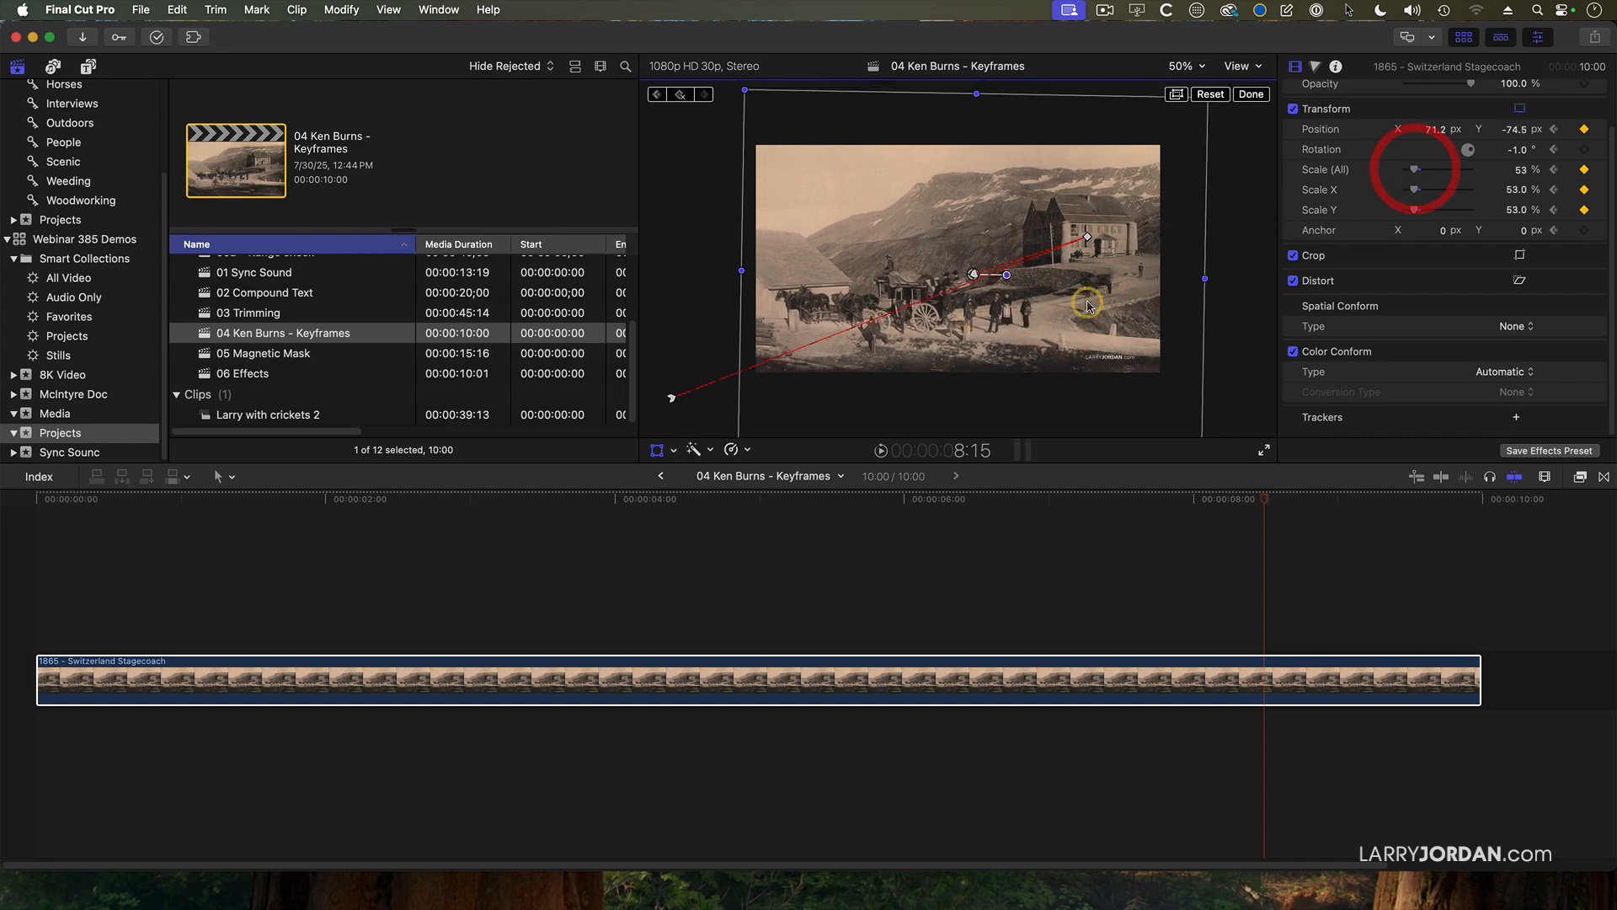
drag(1087, 305, 1081, 329)
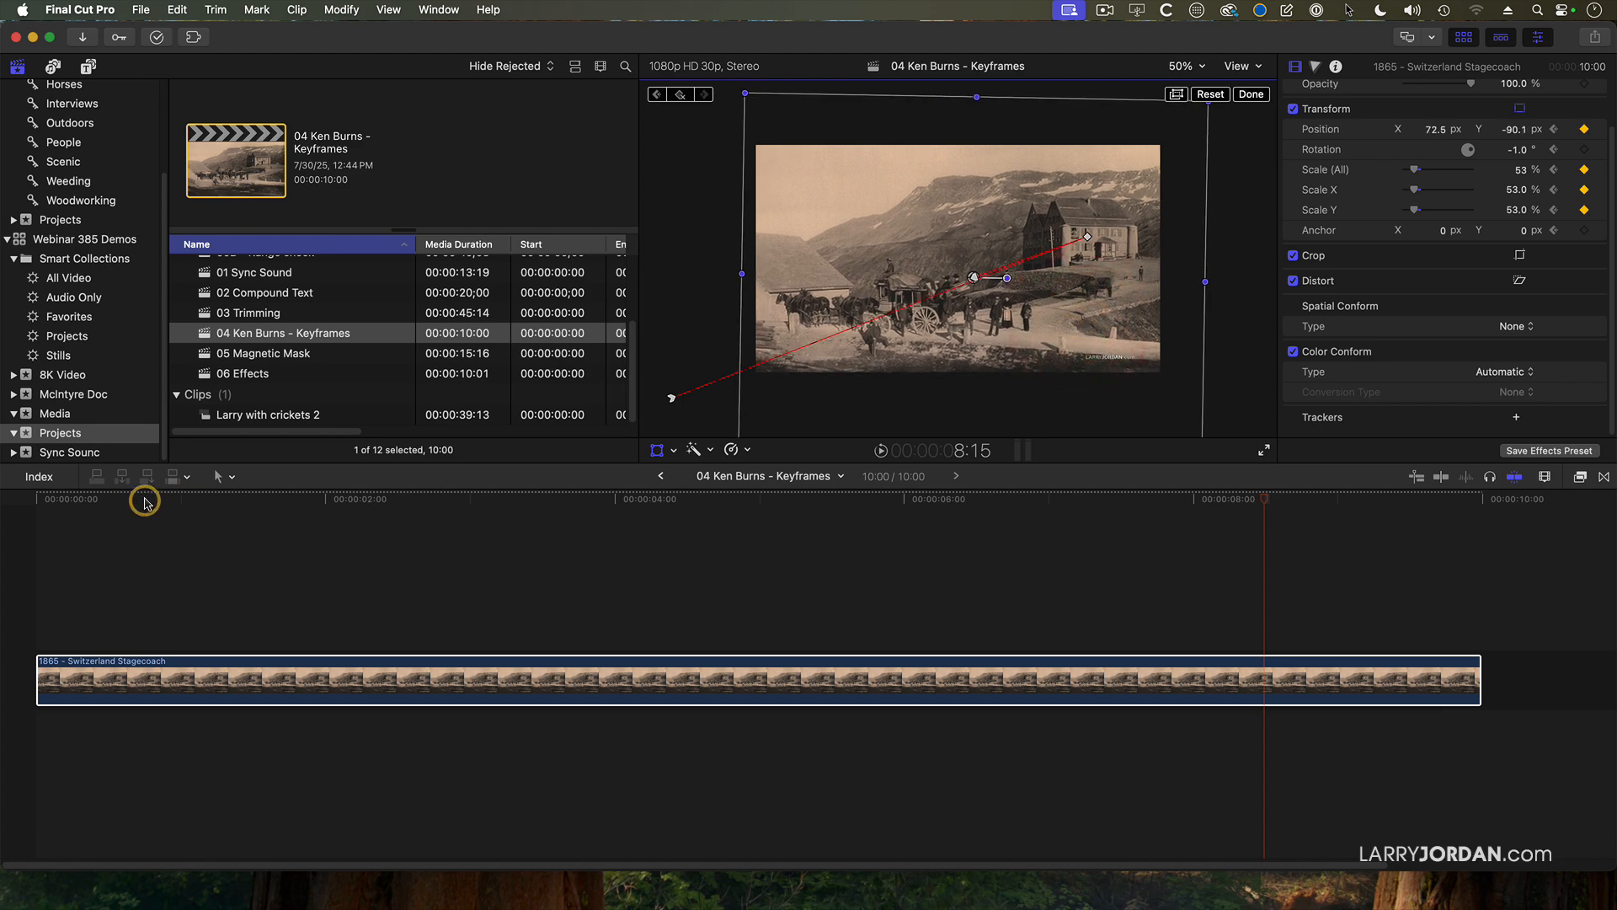
Play the clip from near its start to review the keyframed pan and zoom.
click(60, 509)
key(space)
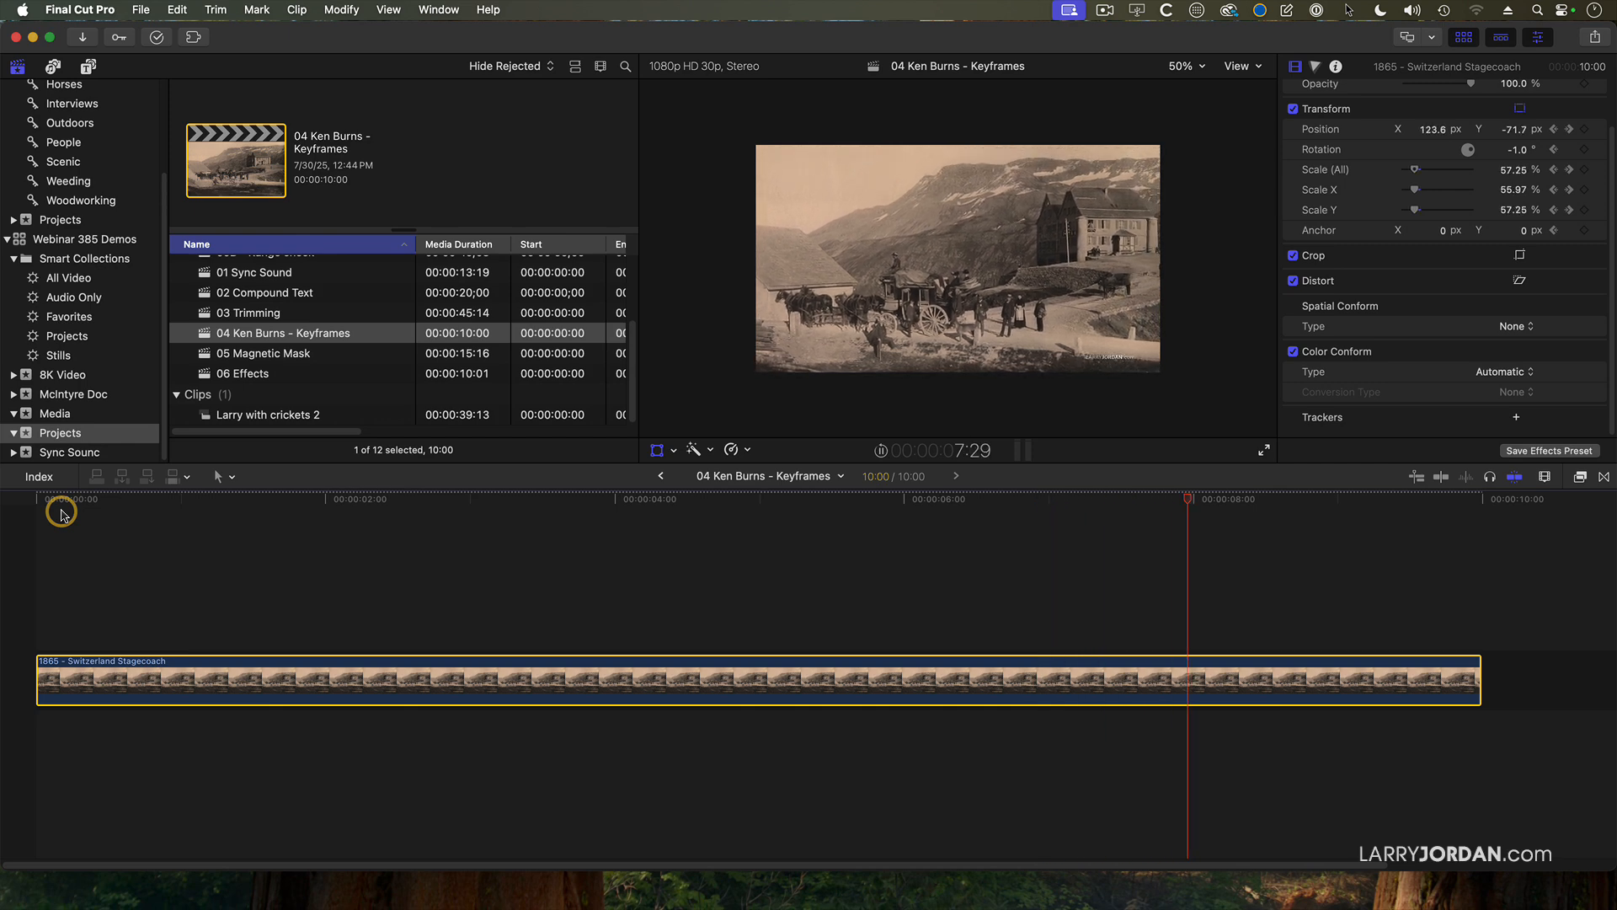
key(space)
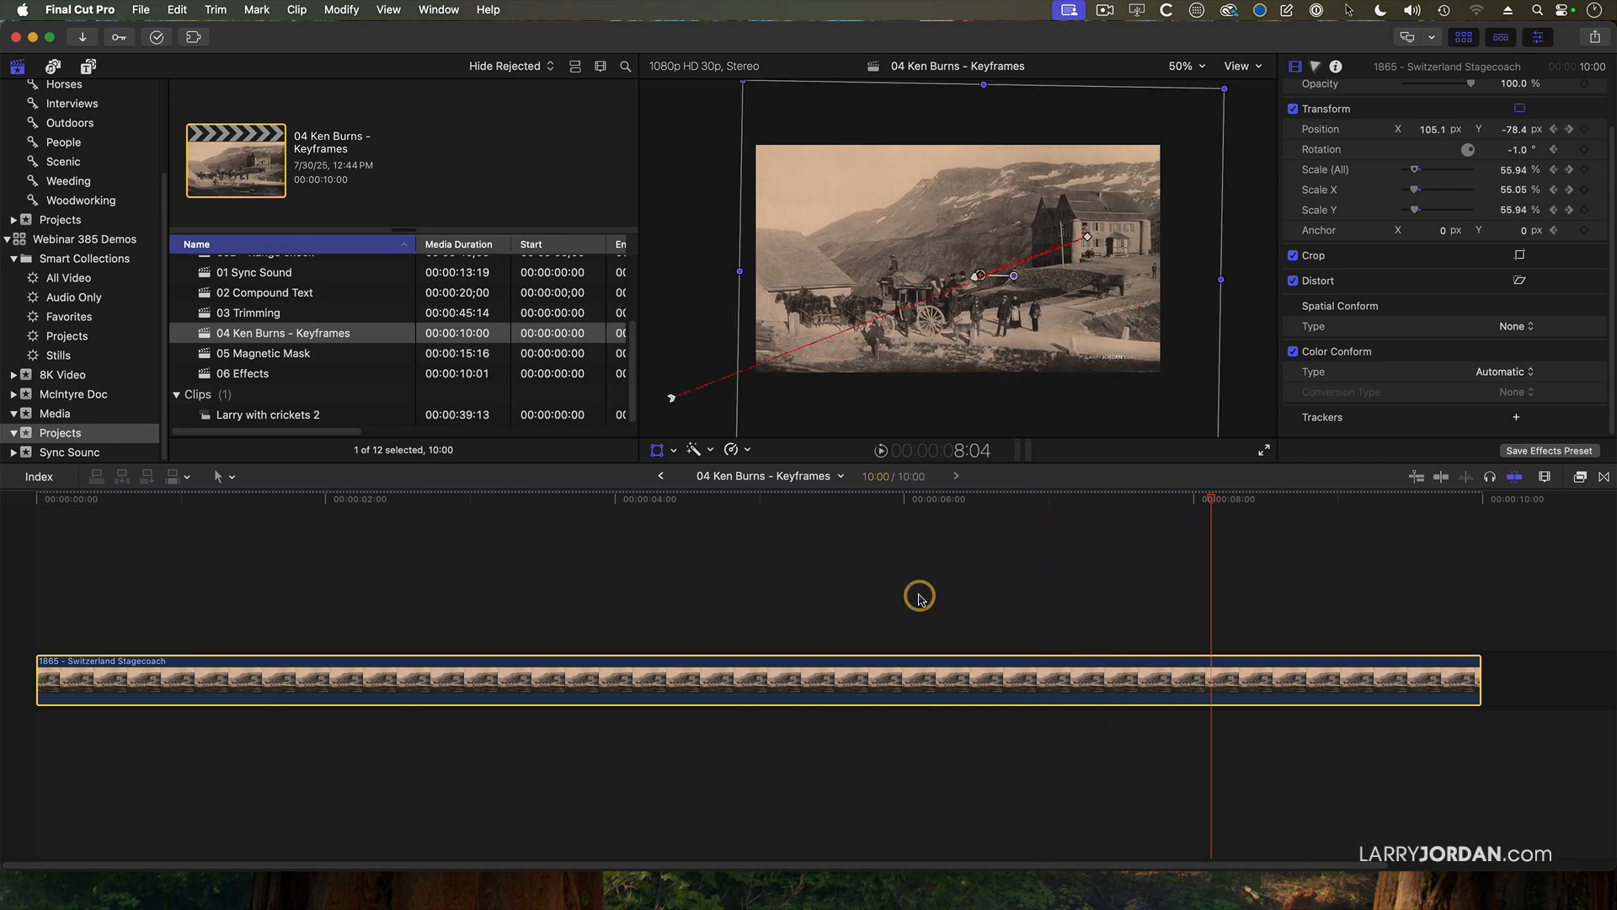
Display the clip's Video Animation bar and remove the Scale (All) keyframe at 4:19.
key(ctrl+v)
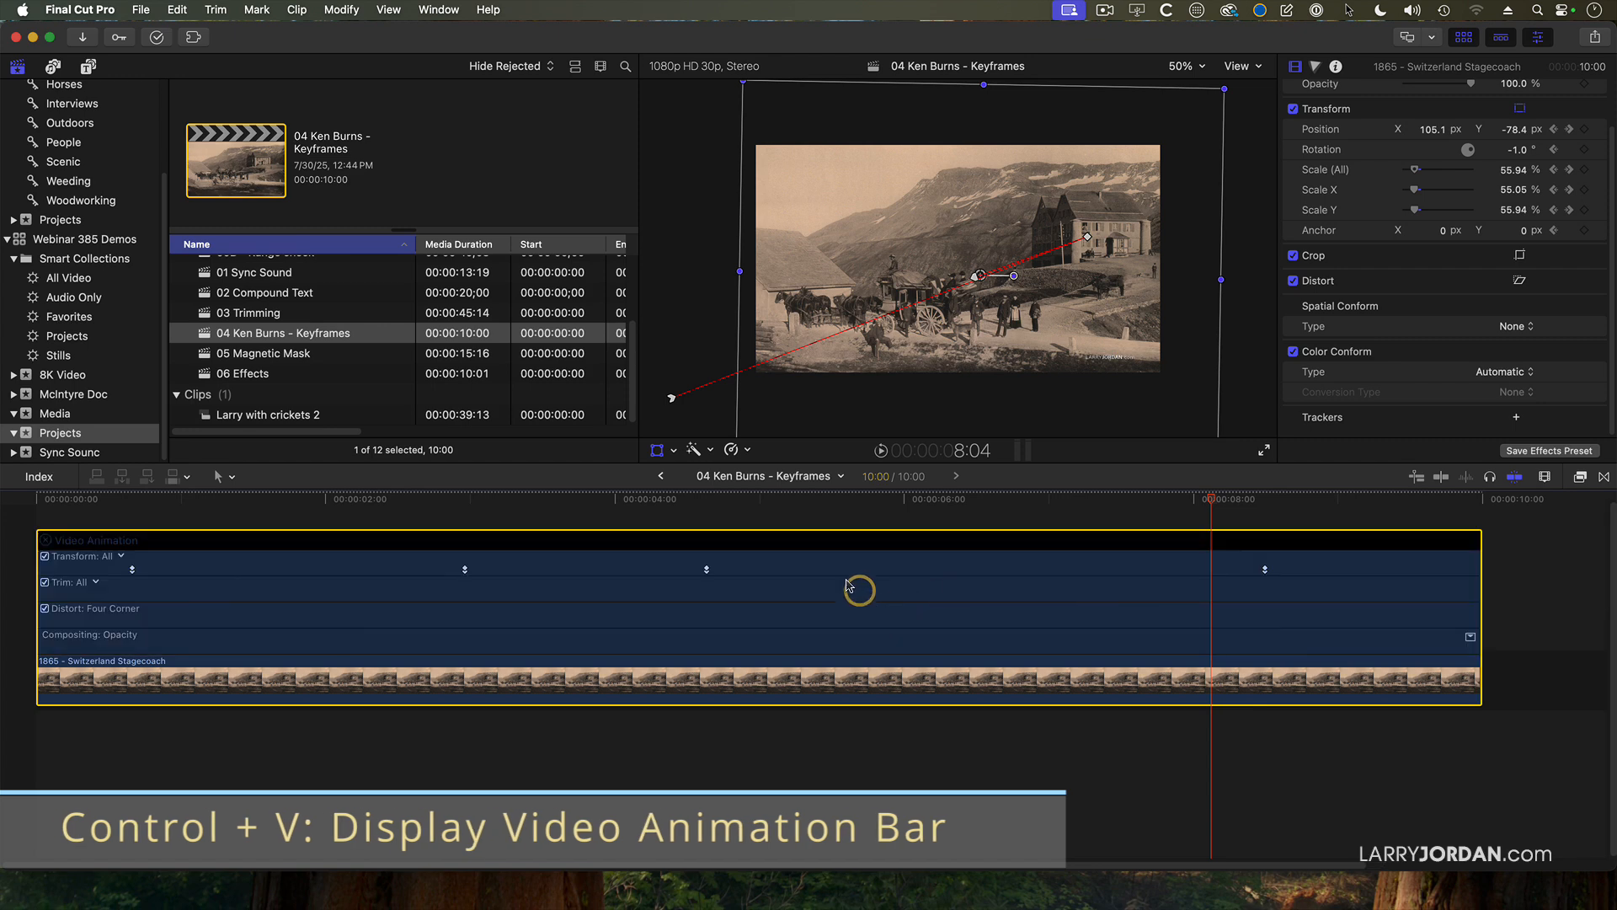
drag(85, 504, 715, 527)
click(707, 569)
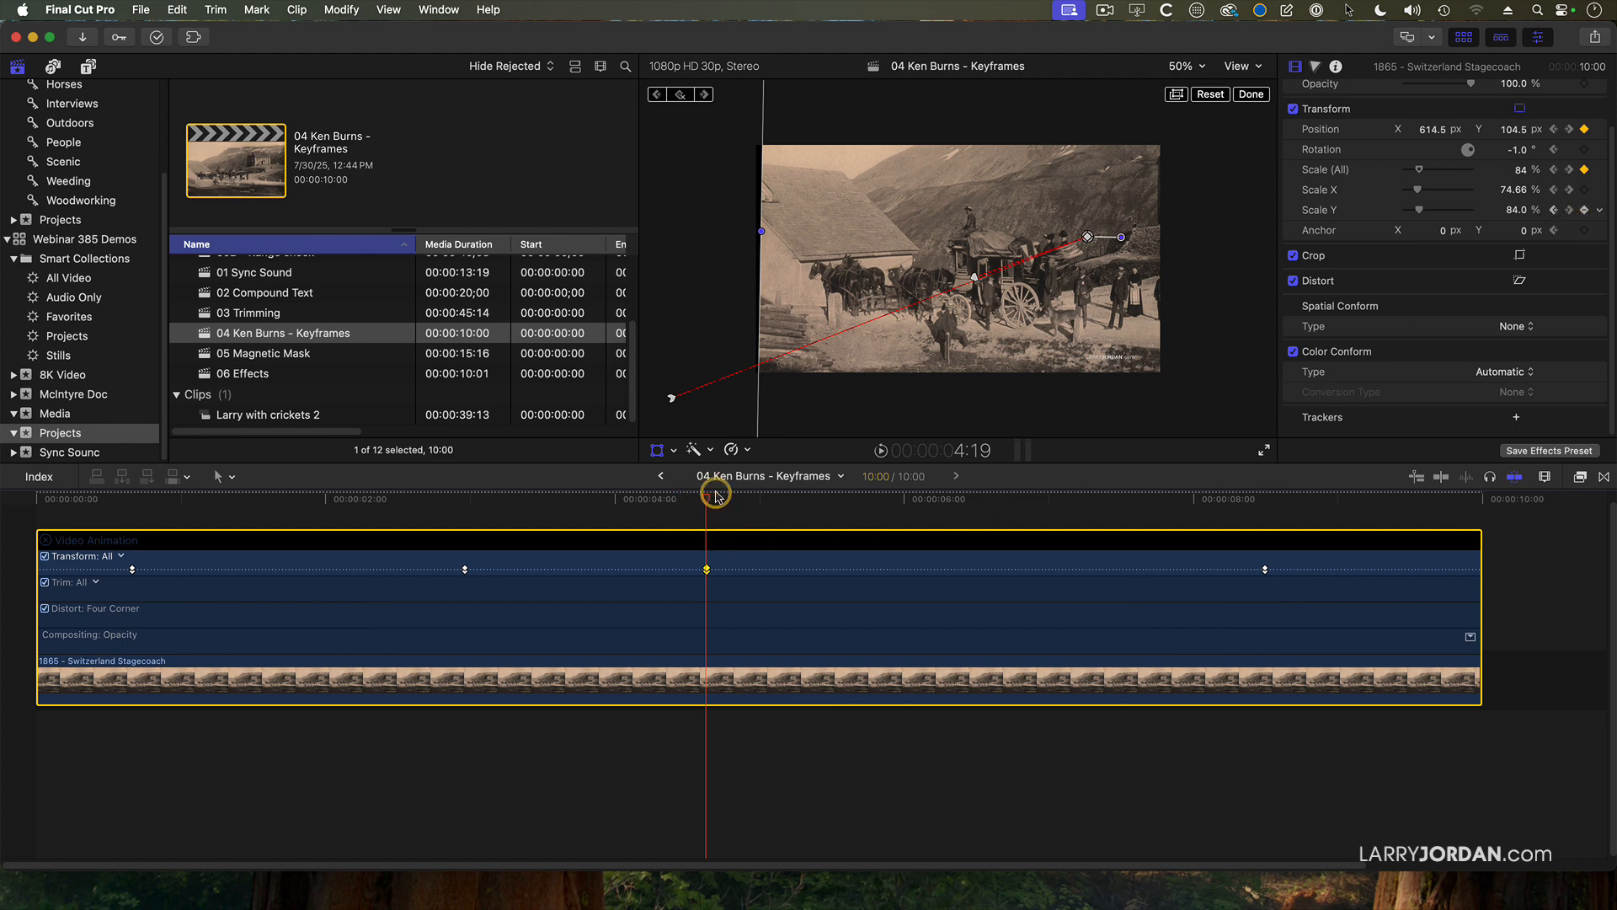
click(1587, 172)
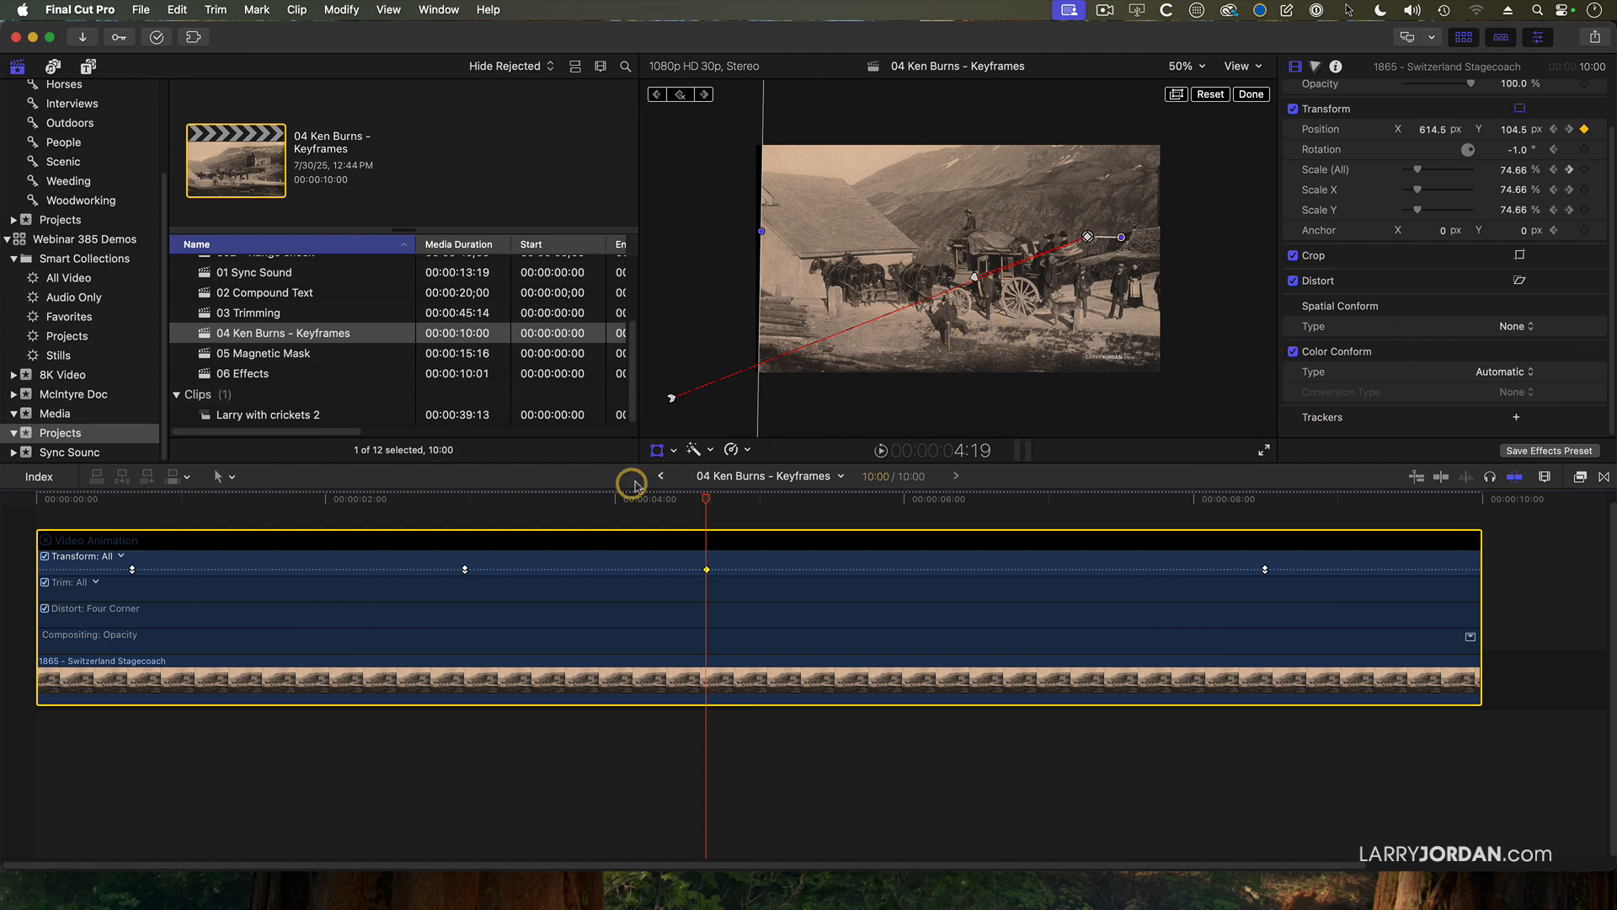
Delete the remaining Transform keyframe at 4:19 and the Transform keyframe at 8:15 from the Video Animation bar.
drag(706, 502, 474, 515)
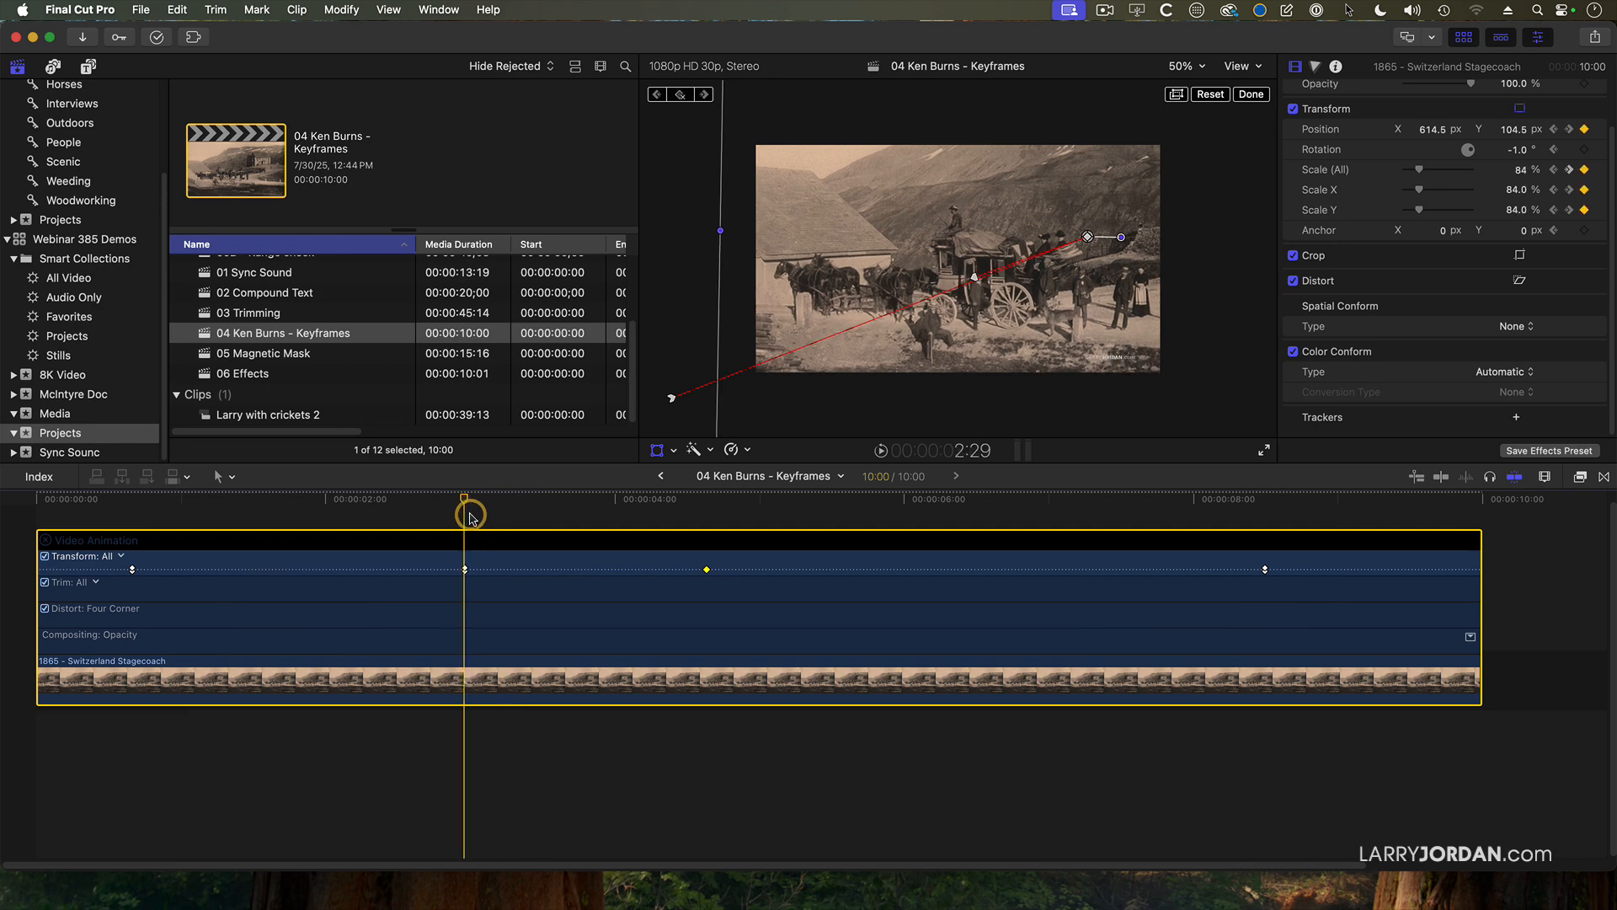
click(706, 580)
right_click(707, 570)
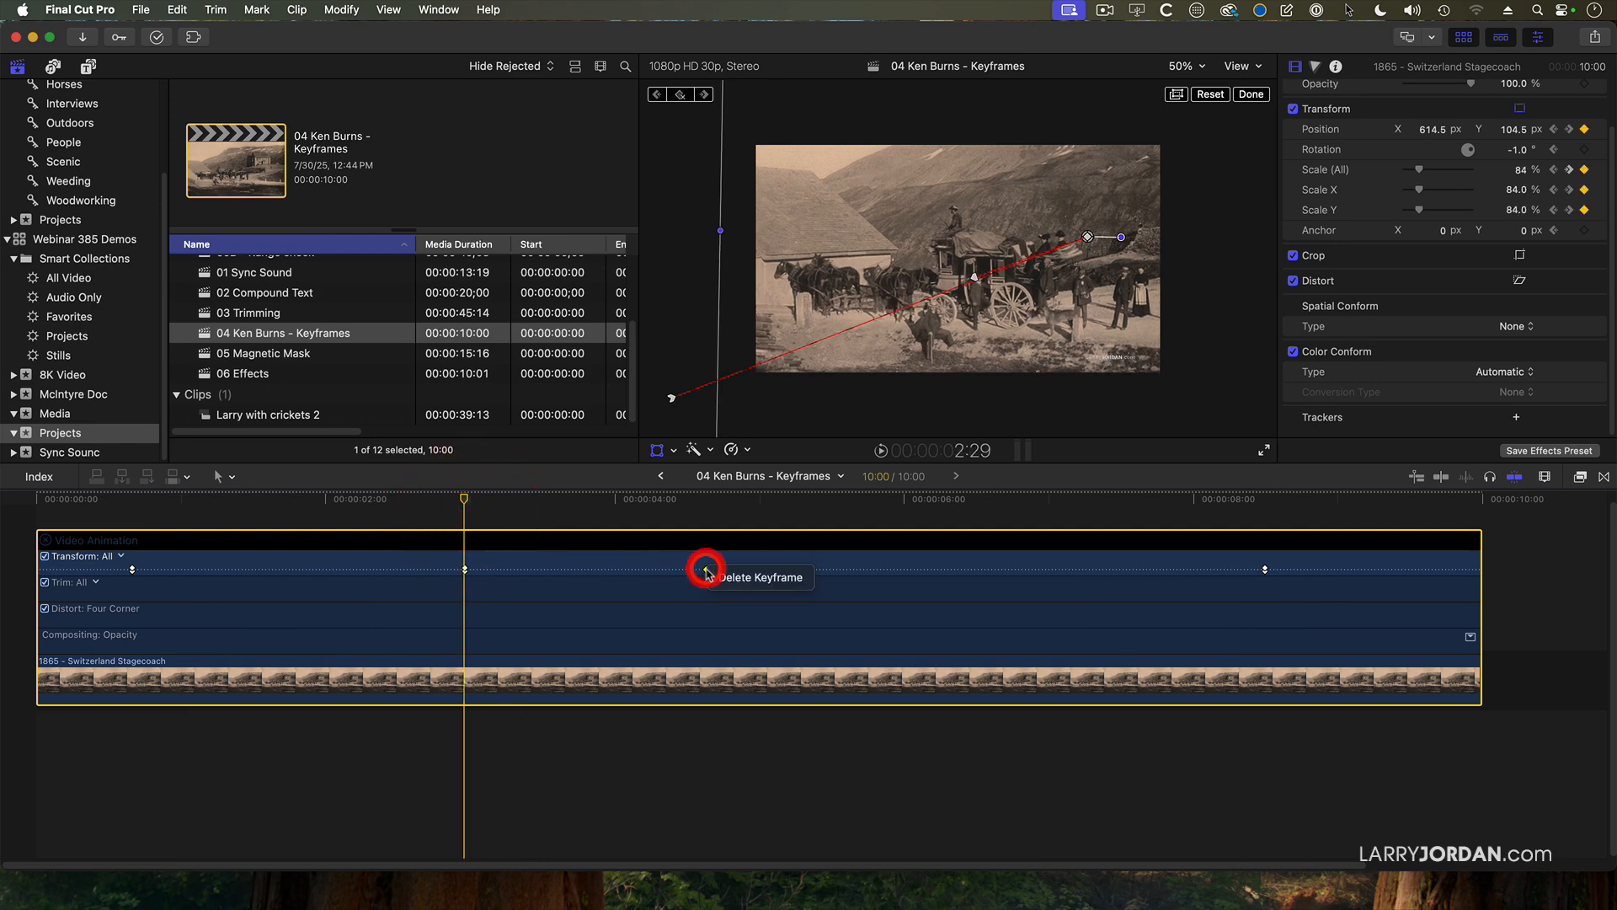
click(721, 573)
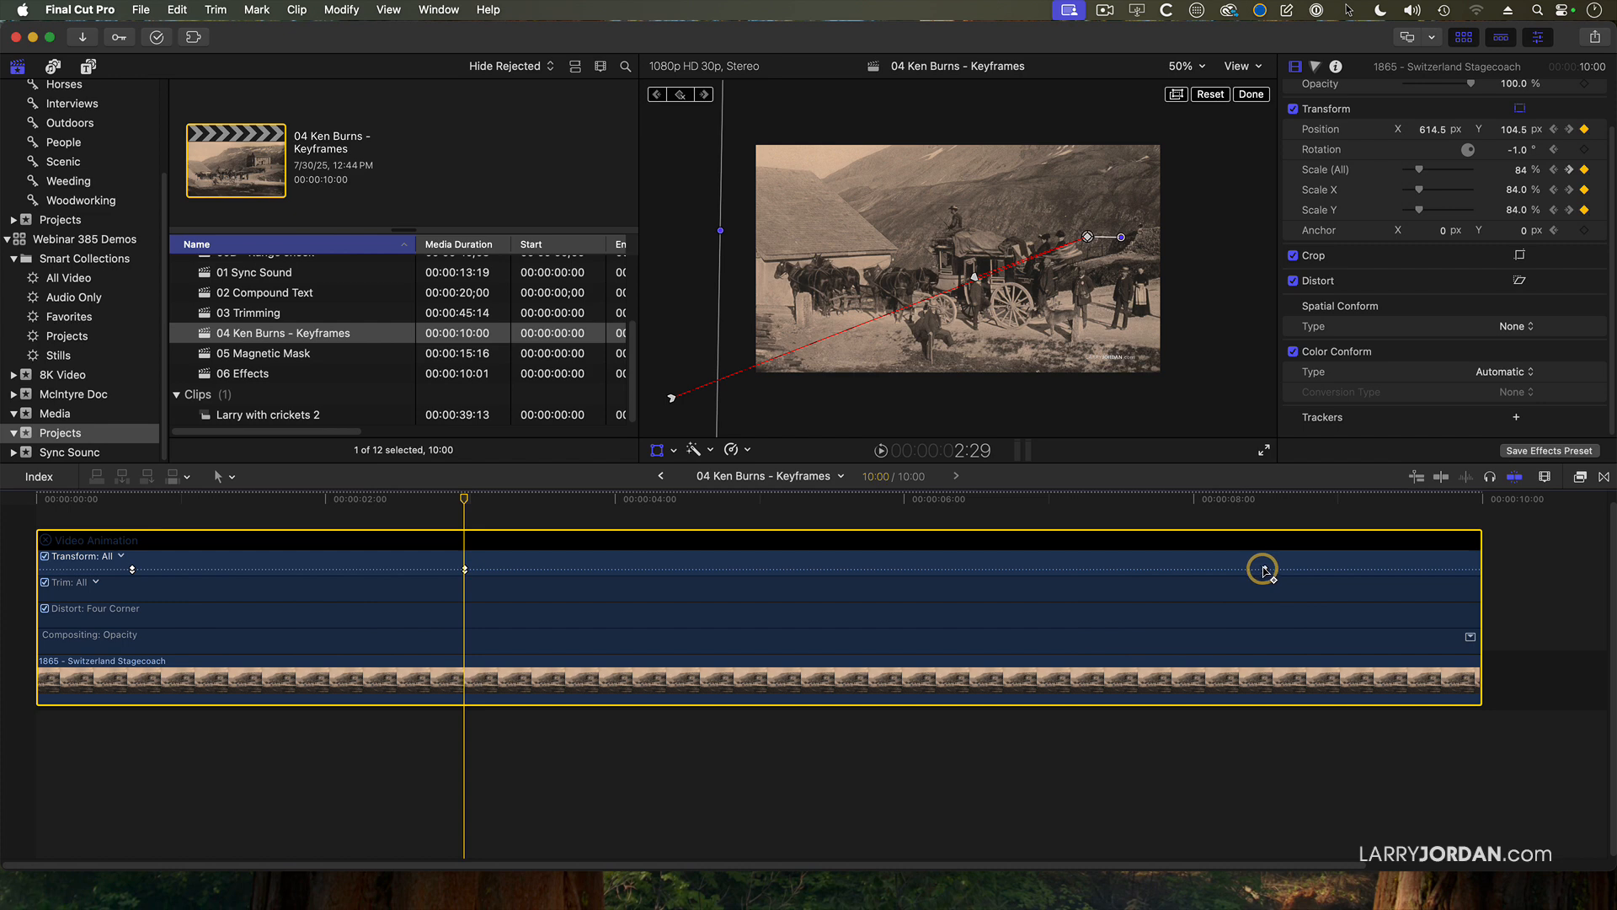
click(1272, 577)
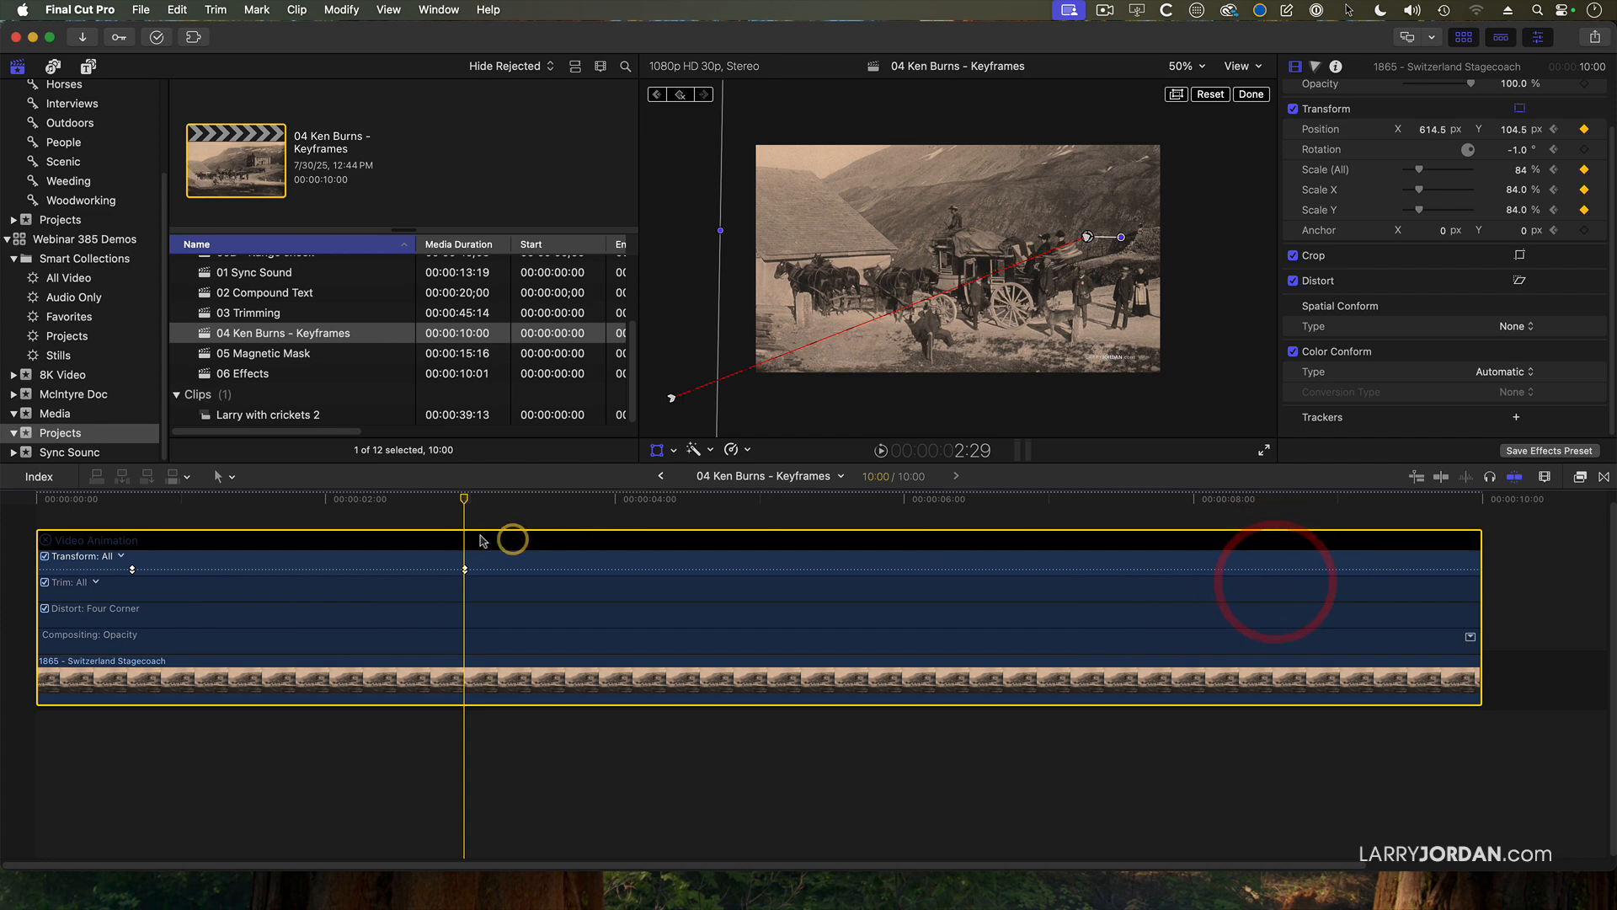
Add Position and Scale (All) keyframes at 5:01 to hold the stagecoach framing.
drag(461, 503, 766, 503)
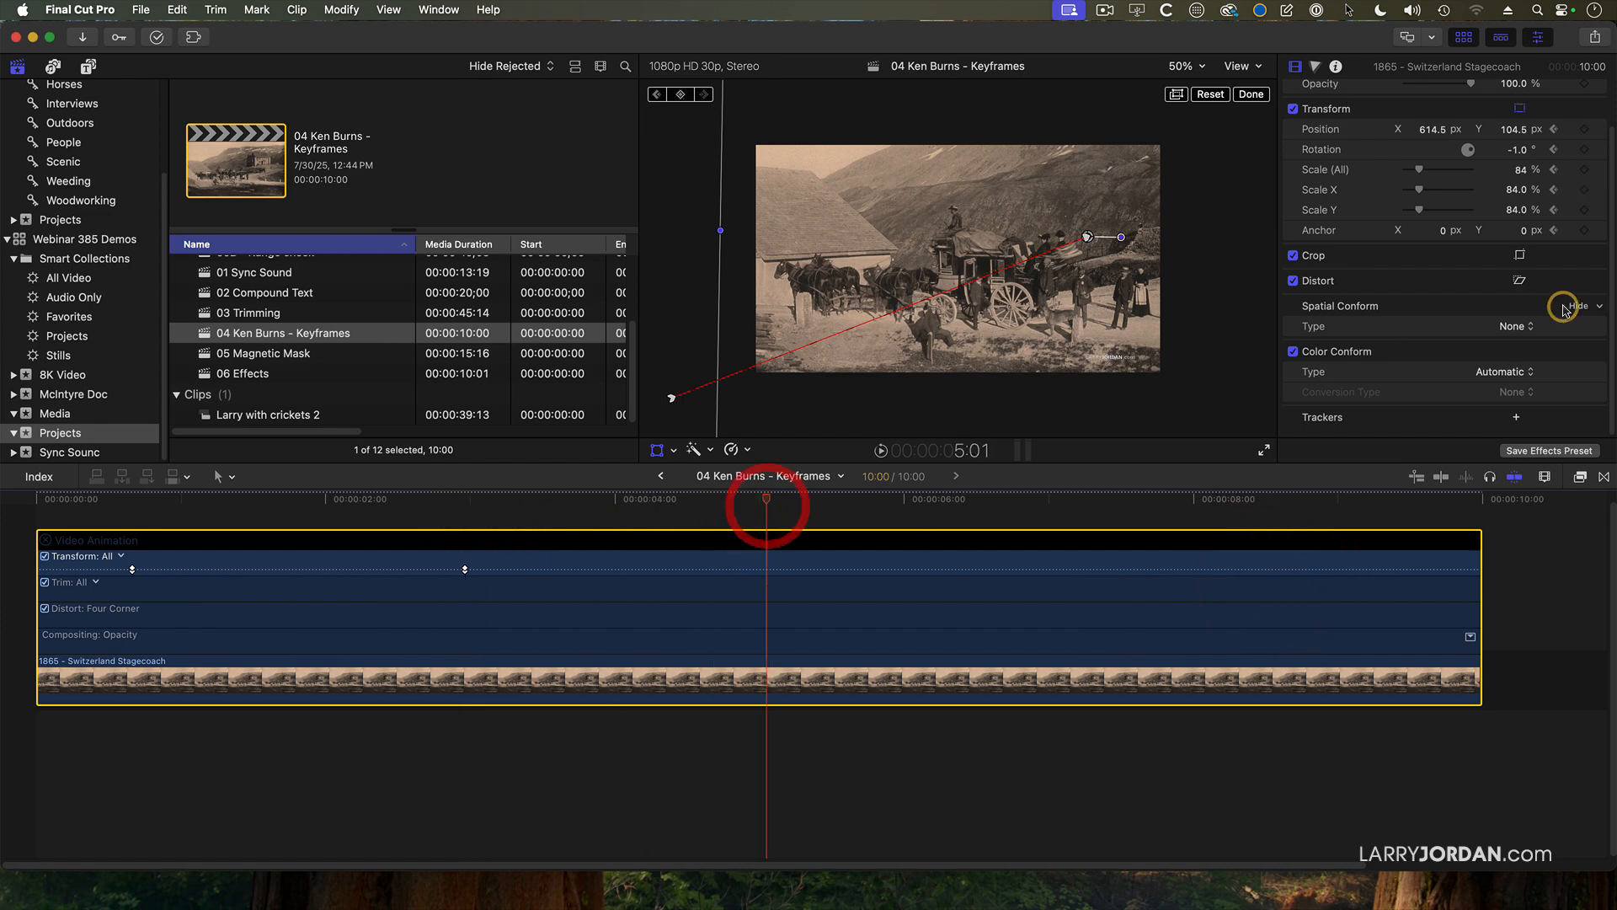
click(1583, 130)
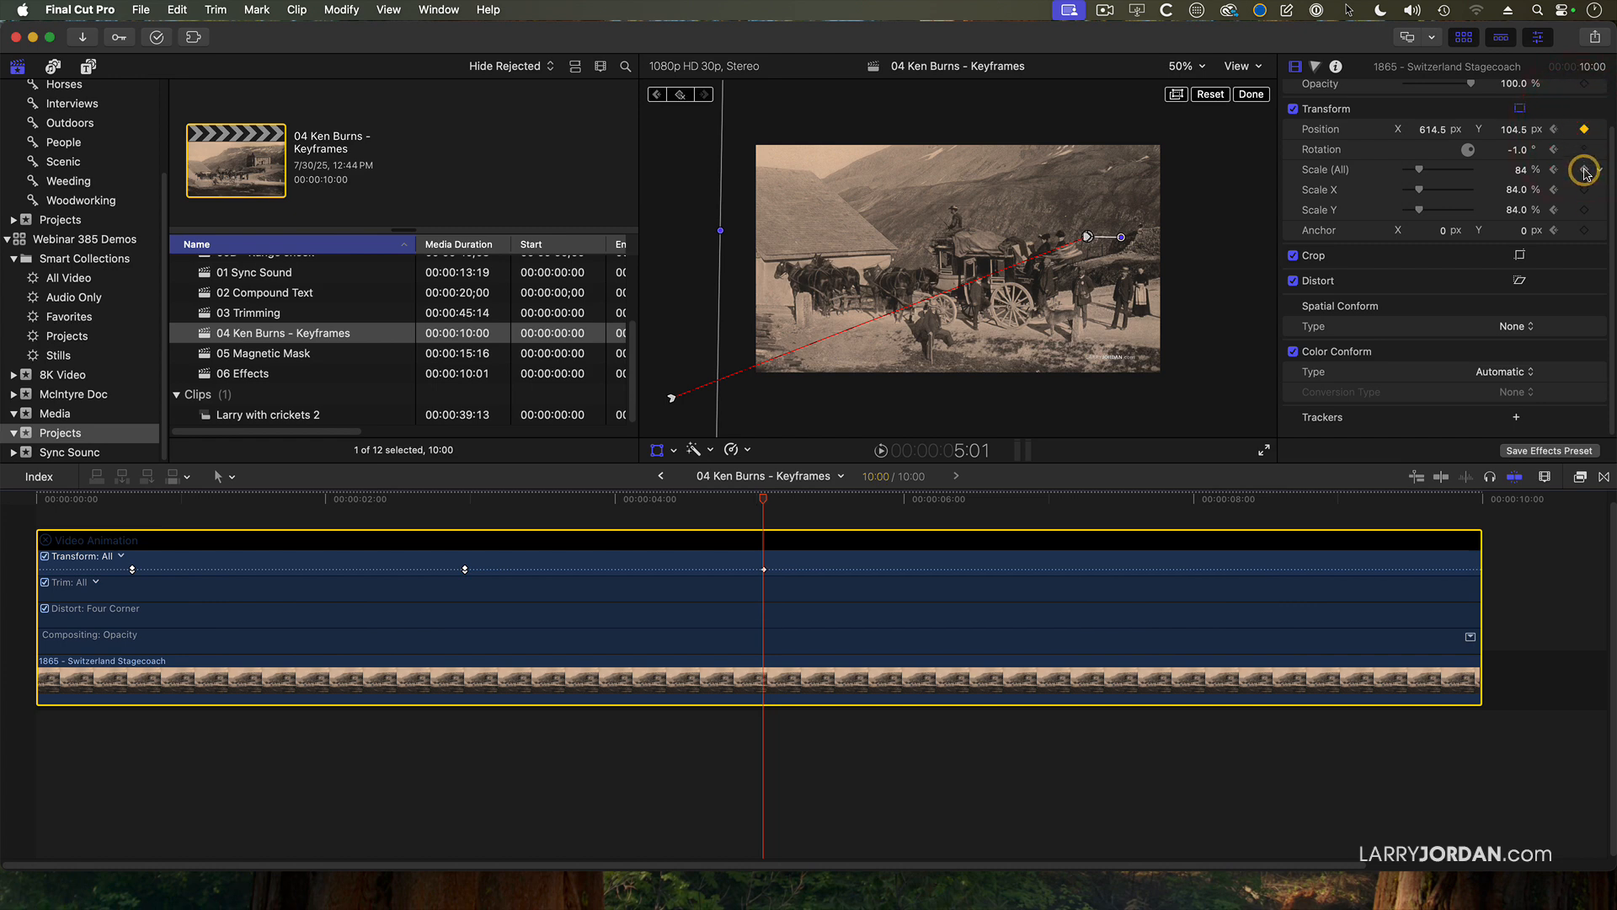
click(1584, 171)
At 8:26, frame the wide scene with Scale (All) at 55% and Position at about X 62, Y -75 px.
drag(766, 502, 1320, 502)
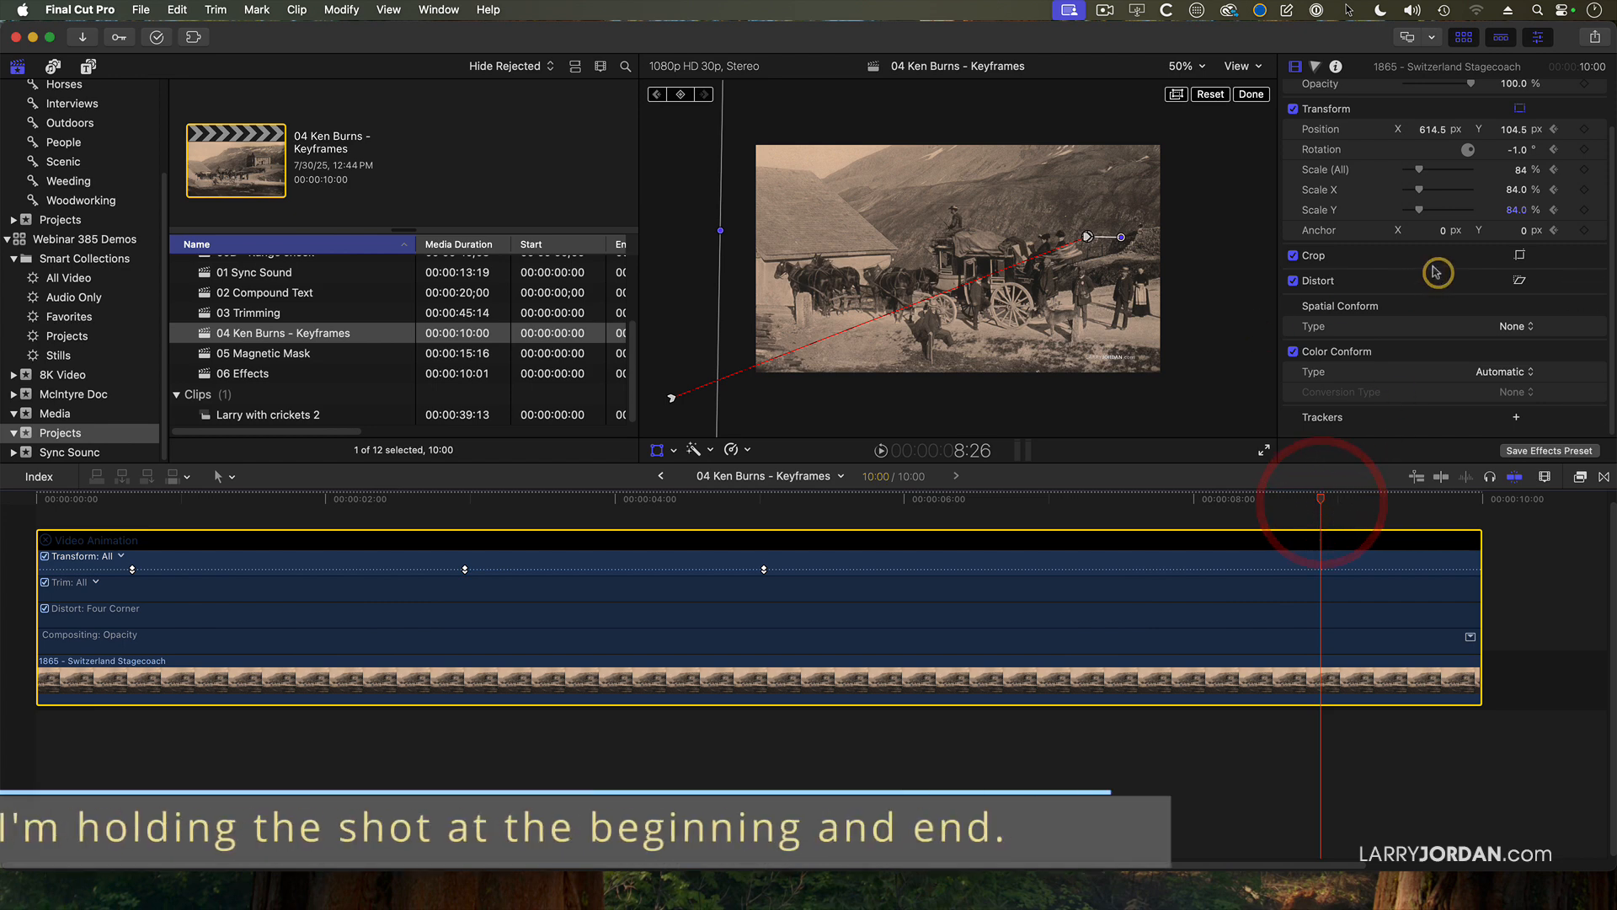
drag(1420, 170, 1414, 171)
drag(1080, 309, 975, 347)
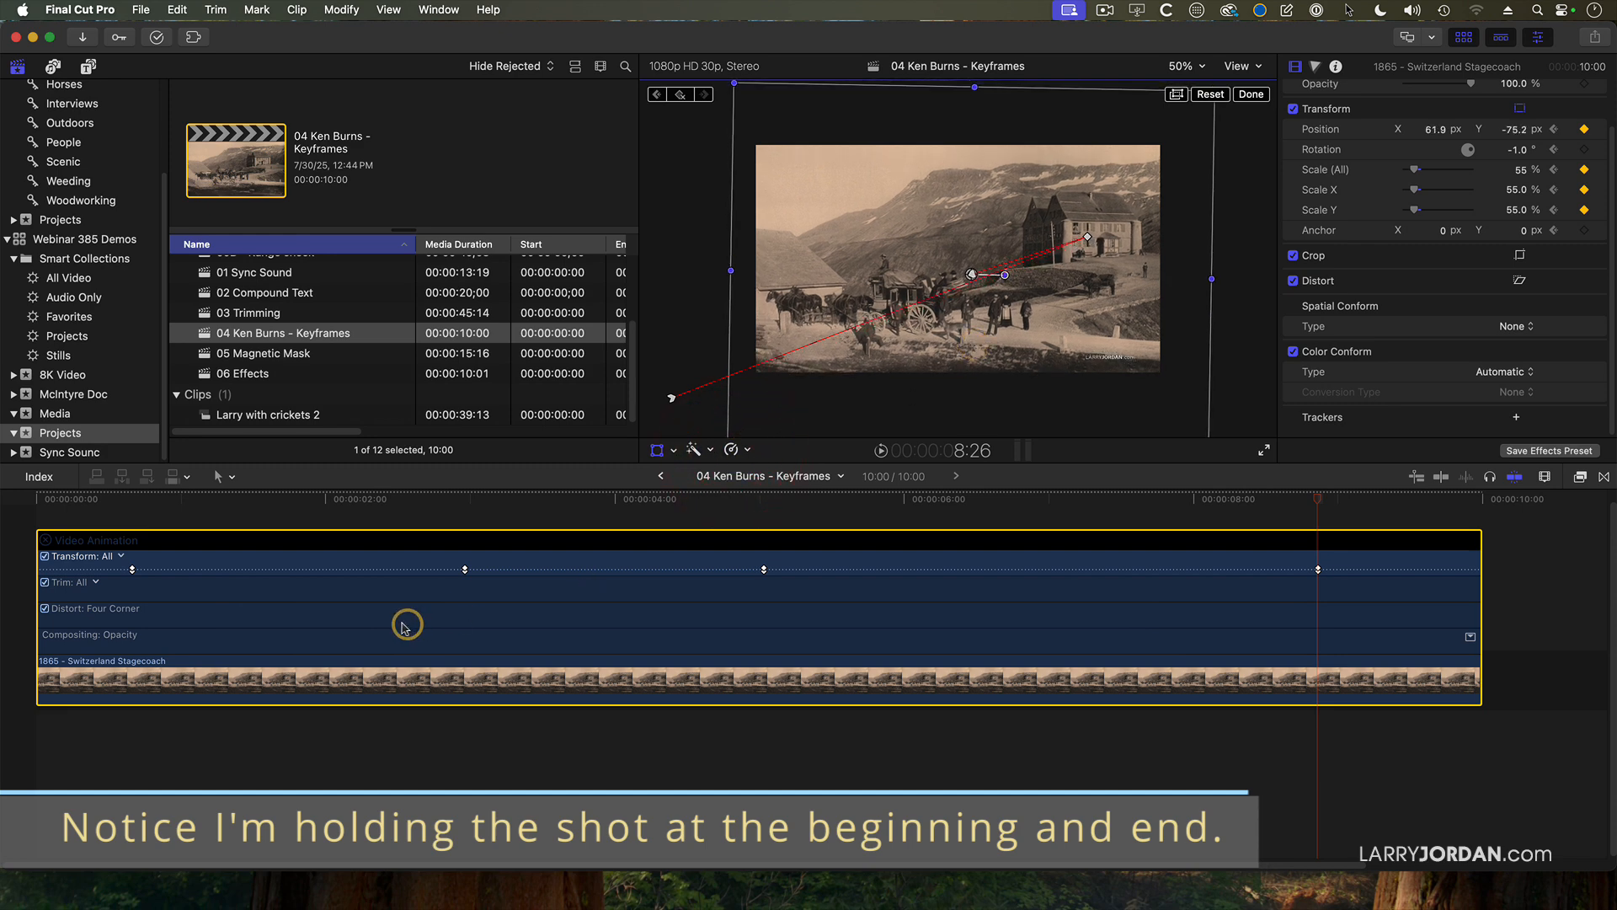
Retime the second, third and fourth Transform keyframes to about 3.9, 5.5 and 9.1 seconds in the Video Animation bar.
drag(464, 573, 600, 571)
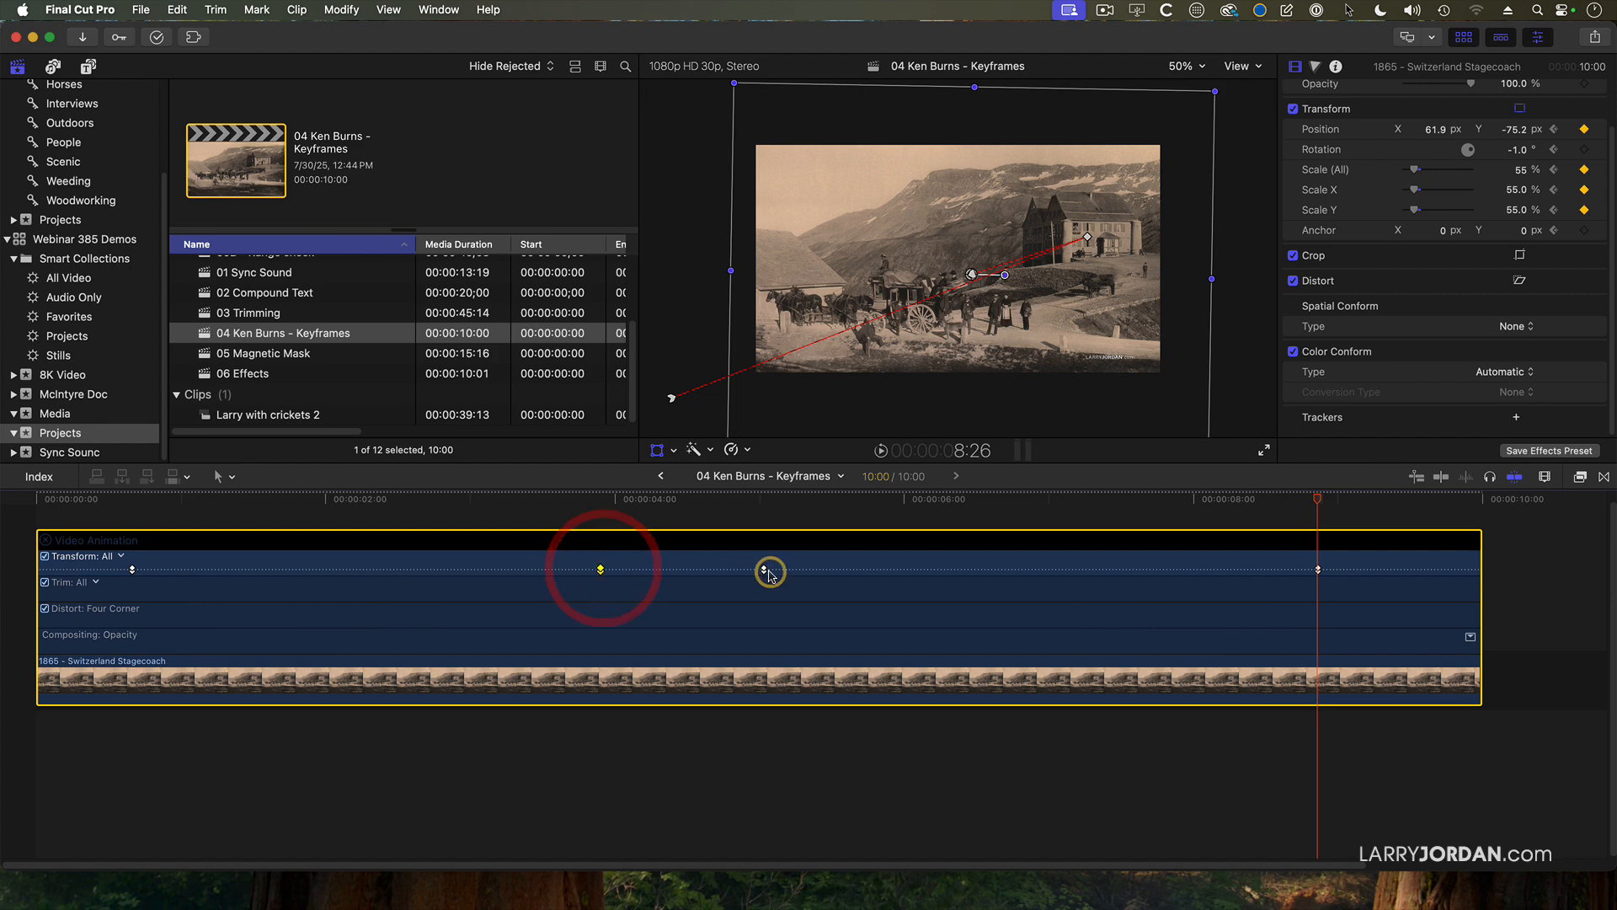
drag(764, 570, 831, 570)
drag(1319, 569, 1357, 573)
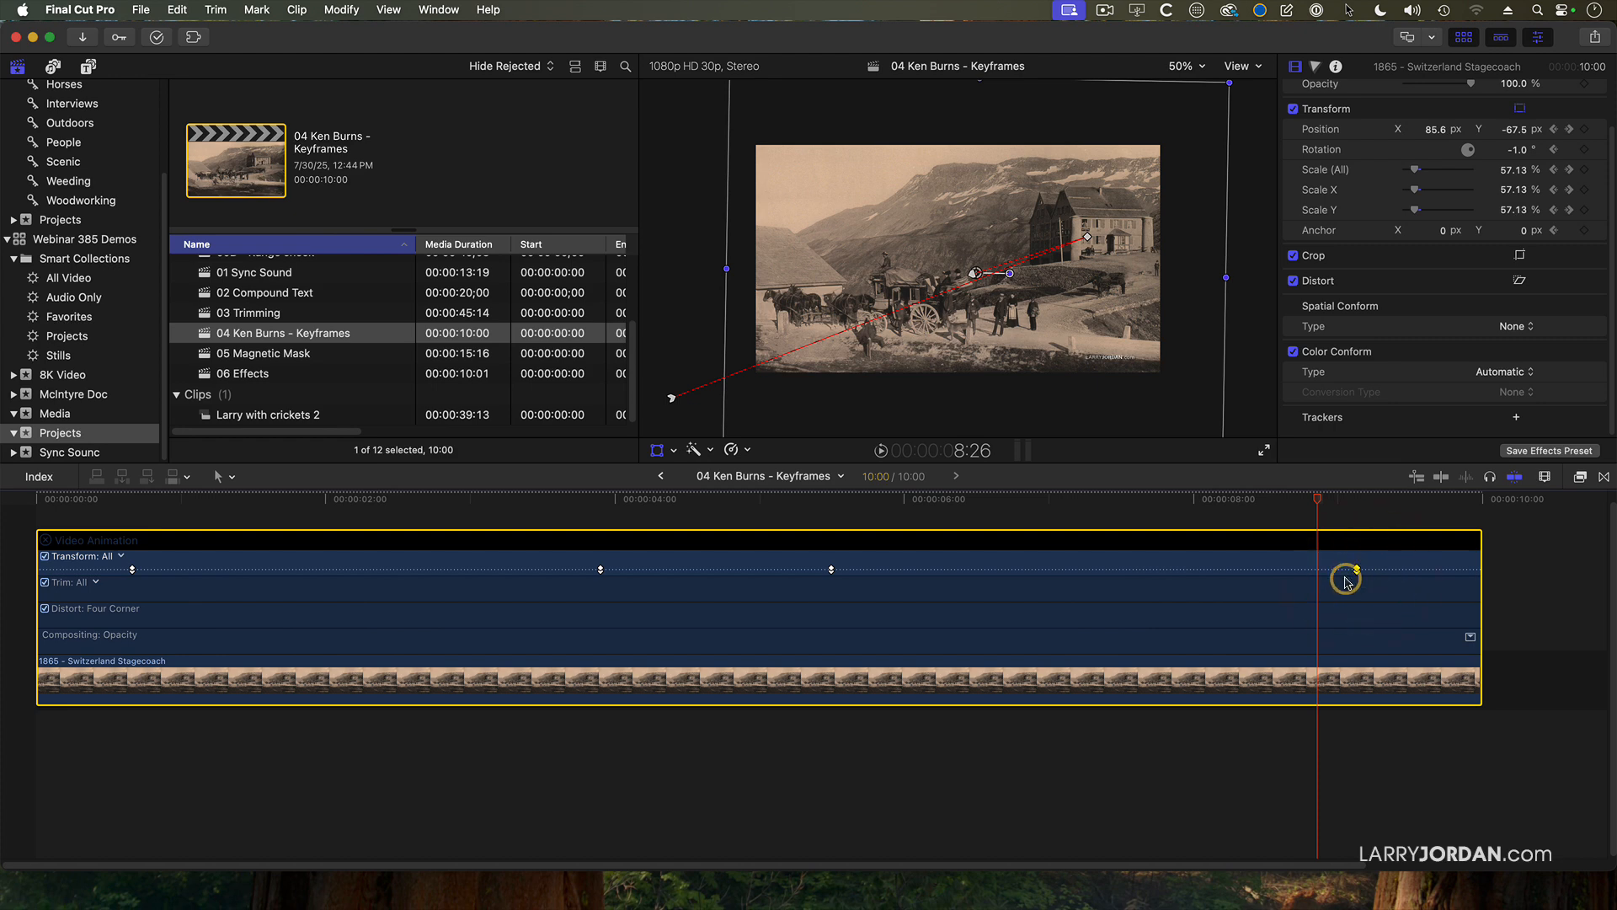
Play the retimed animation from the beginning of the timeline to check its pacing.
drag(202, 506, 50, 506)
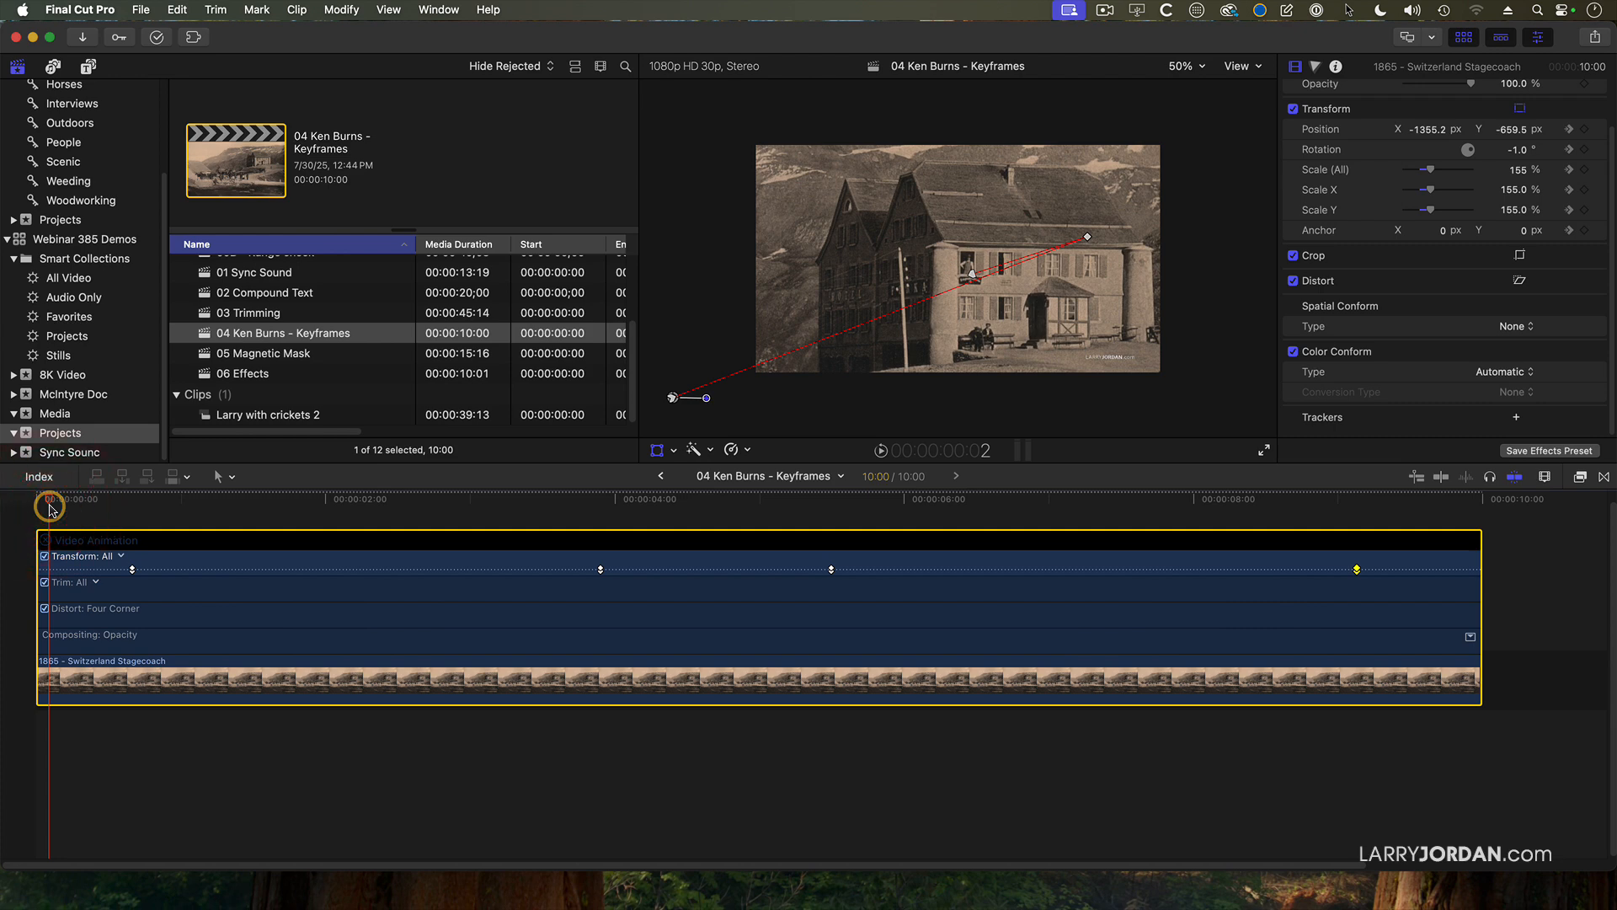
key(space)
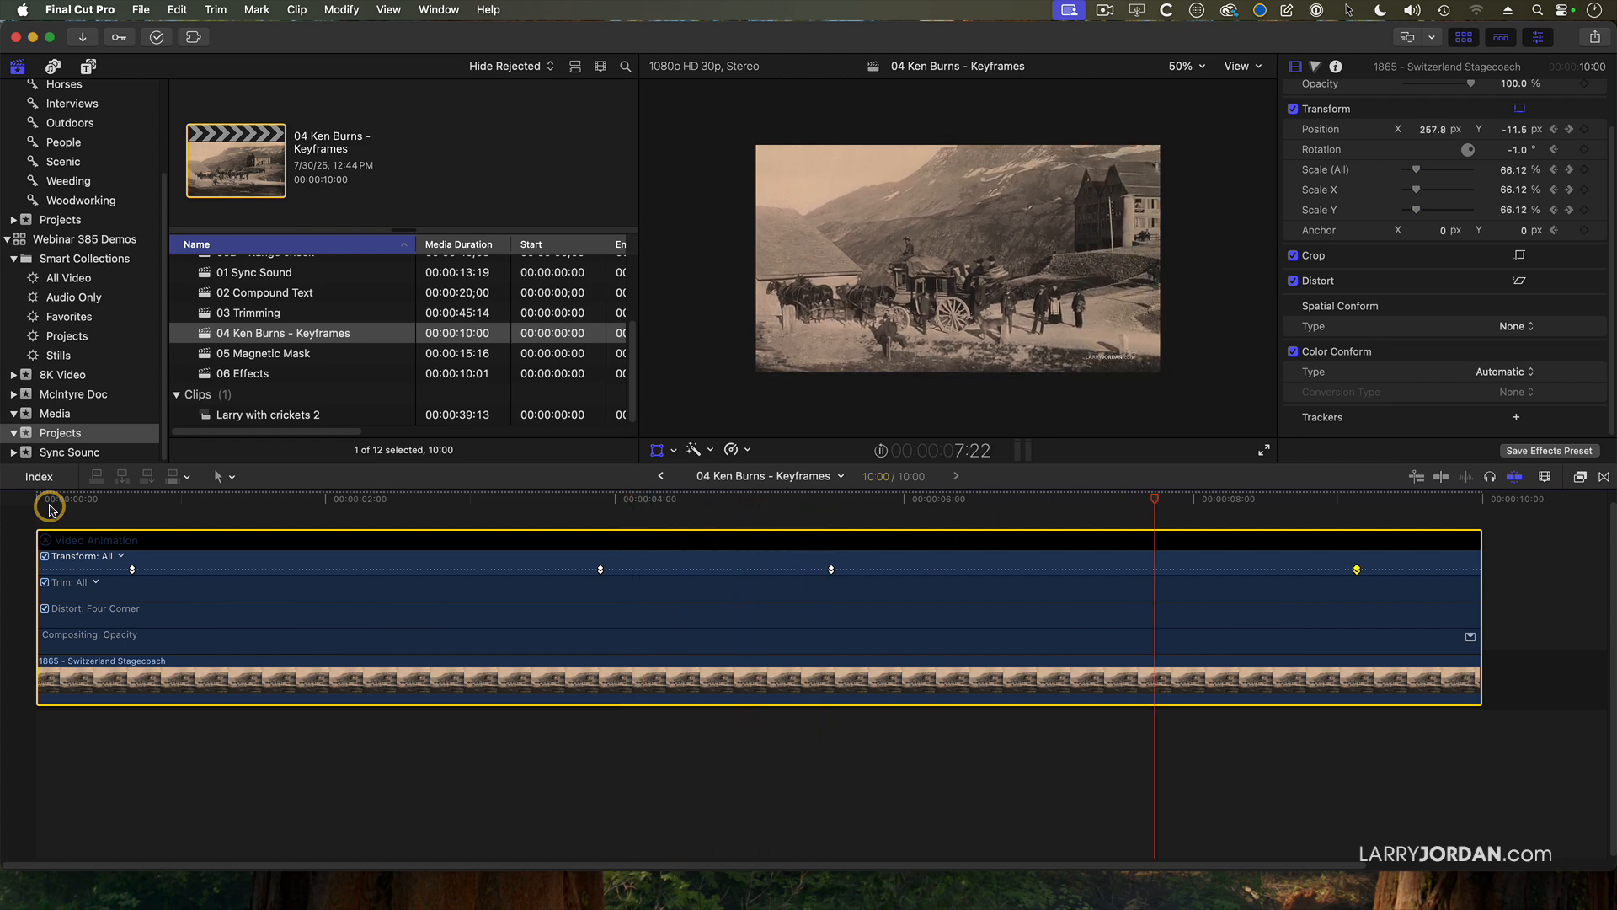
key(space)
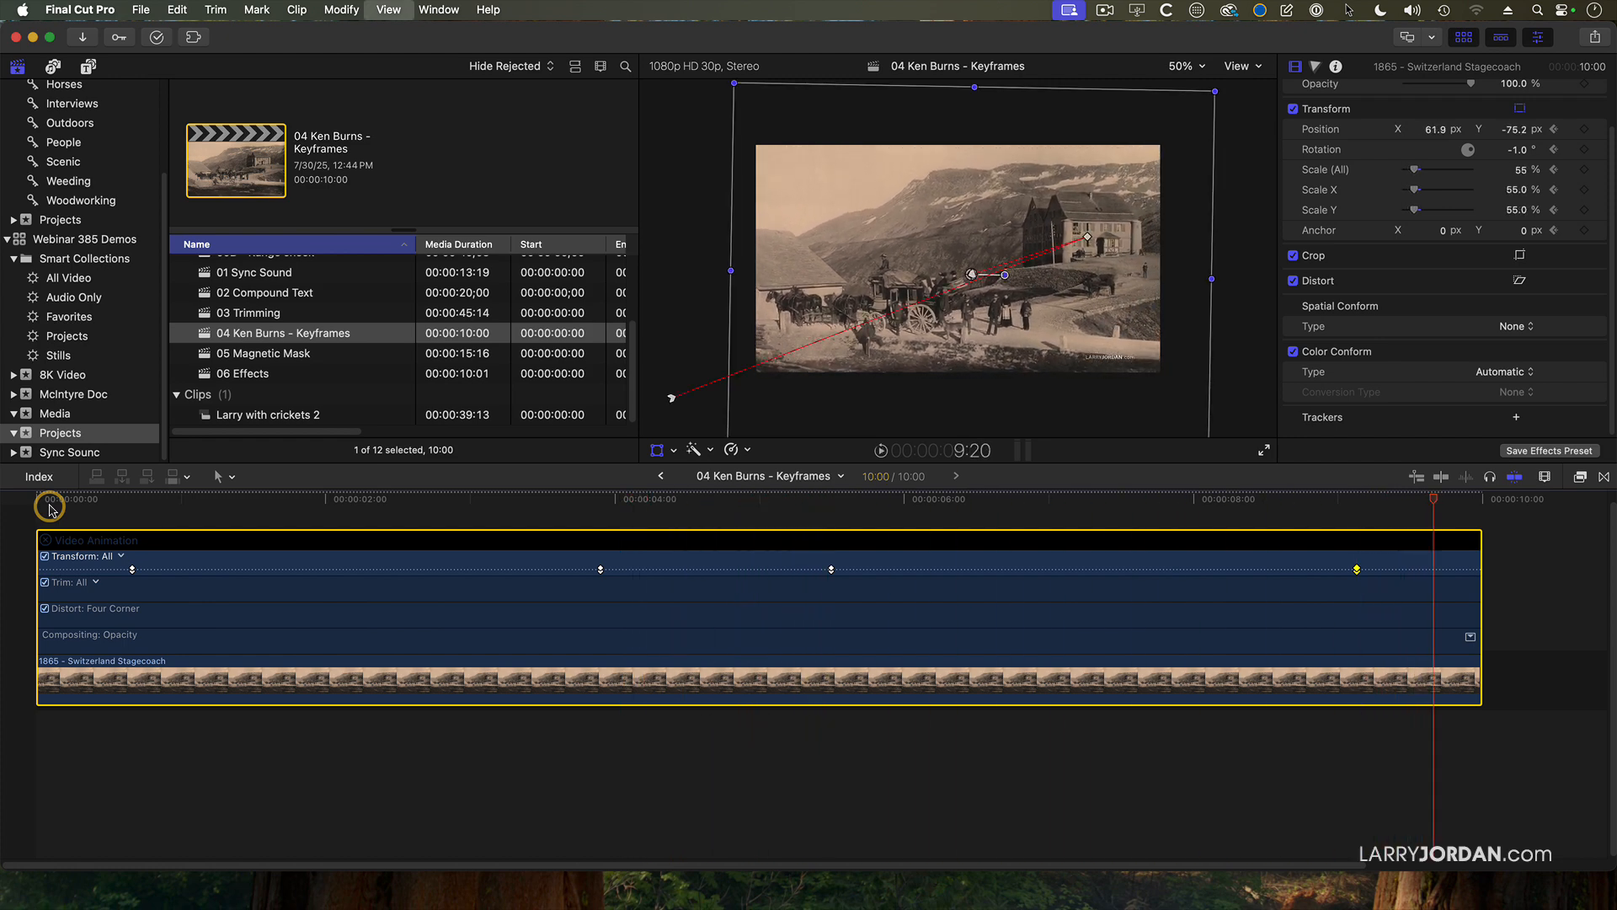